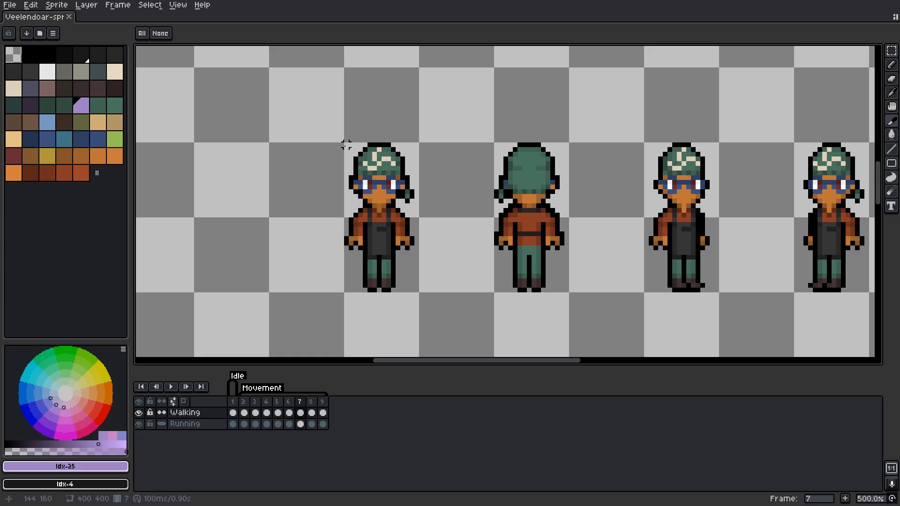
Step: Draw Slice 1 around the first character frame, check the slice list, and open the File menu
drag(346, 145, 412, 287)
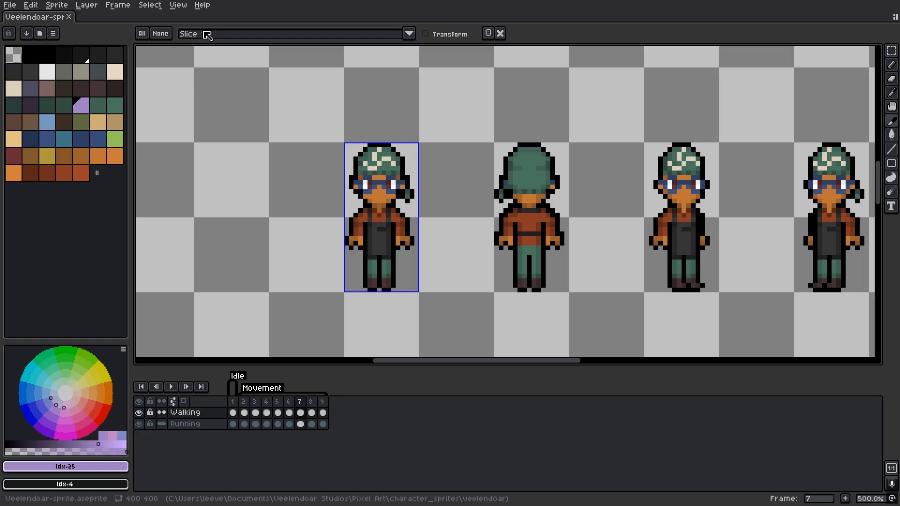
click(218, 36)
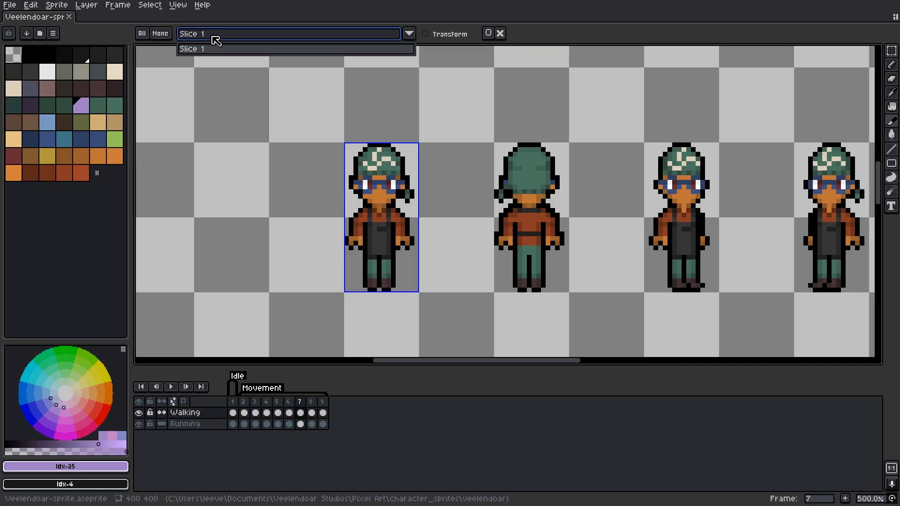
click(10, 5)
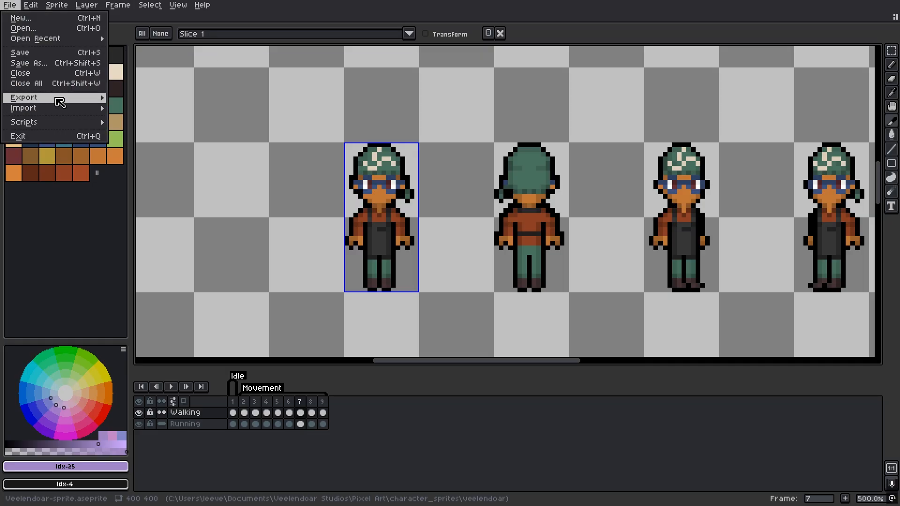
Step: Export the Slice 1 area of the walking frames as sprite-down.png, then switch to File Explorer
mouse_move(60, 103)
click(150, 100)
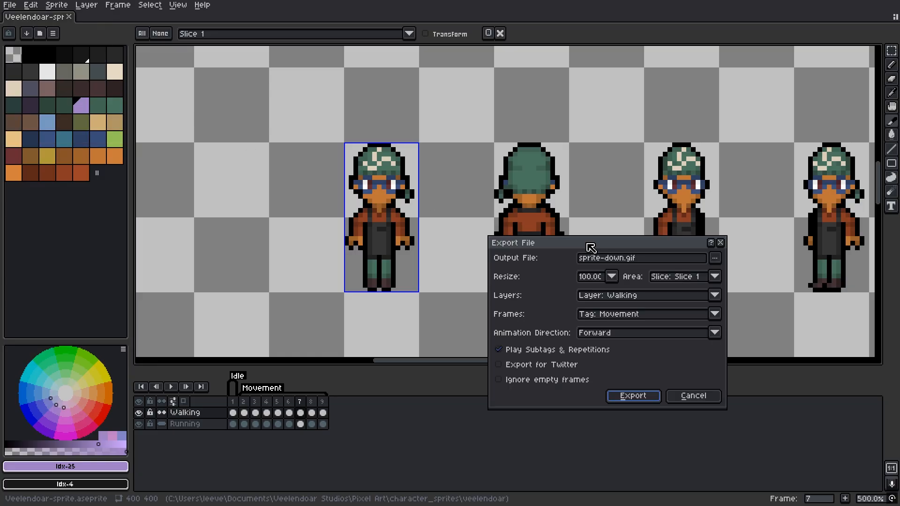
click(676, 281)
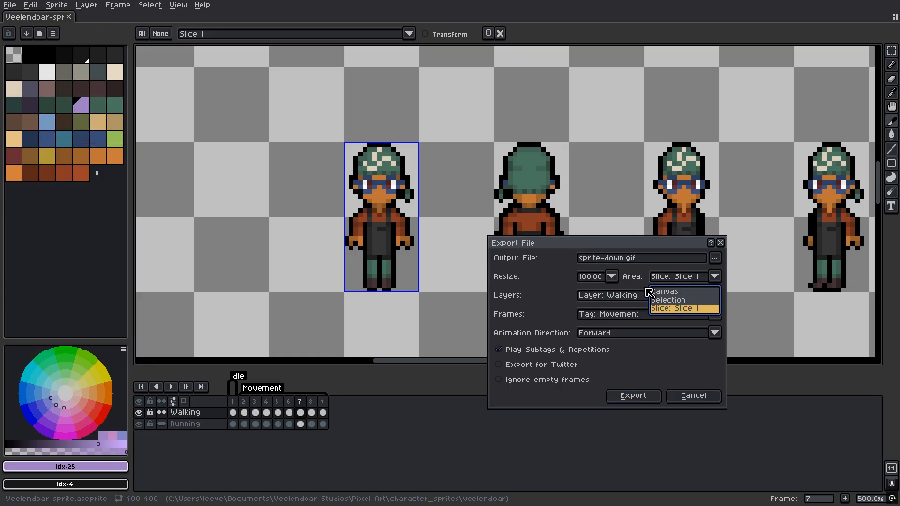
click(678, 305)
click(635, 257)
click(631, 257)
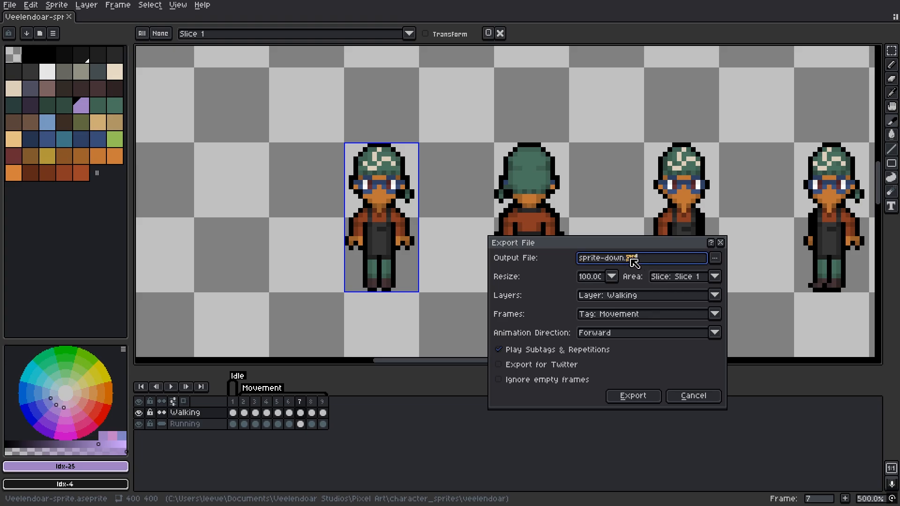
double_click(630, 258)
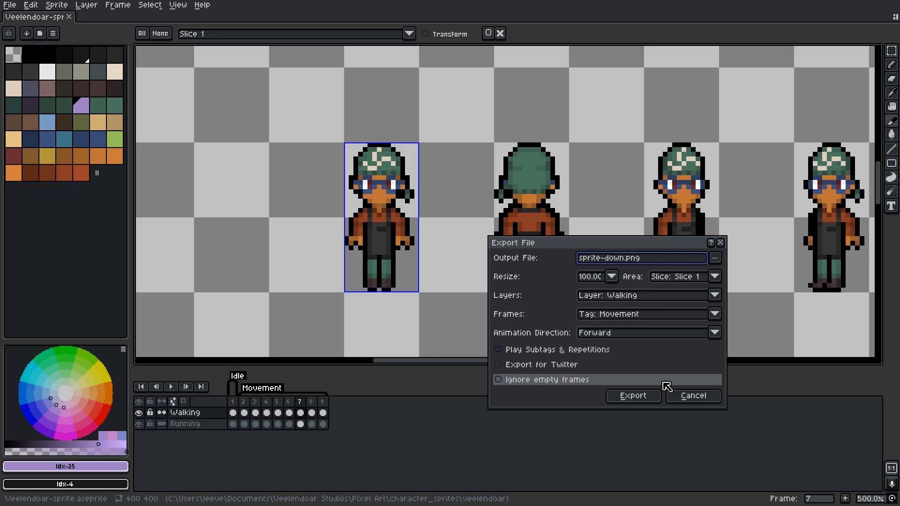
click(637, 401)
key(alt+Tab)
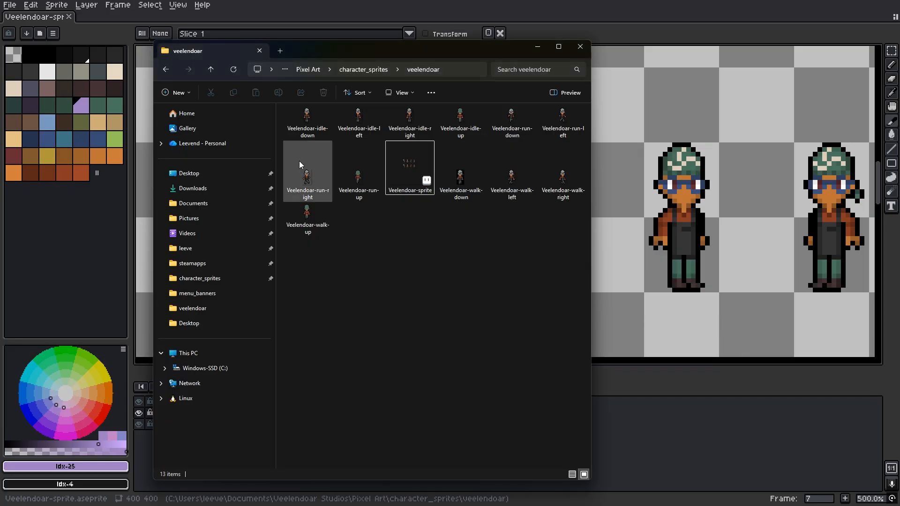
Step: Inspect sprite-down1 among the eight exported 16x32 PNGs, then return to Aseprite's File menu
click(303, 140)
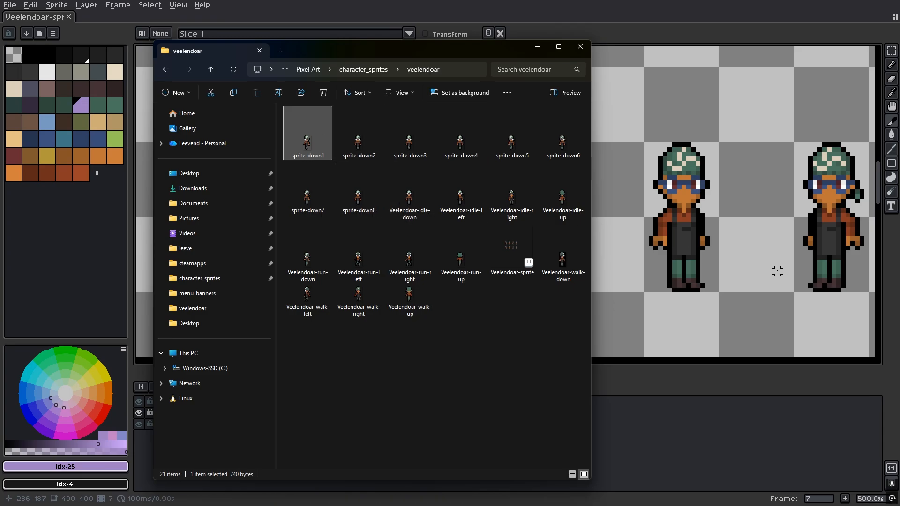
key(alt+Tab)
click(8, 7)
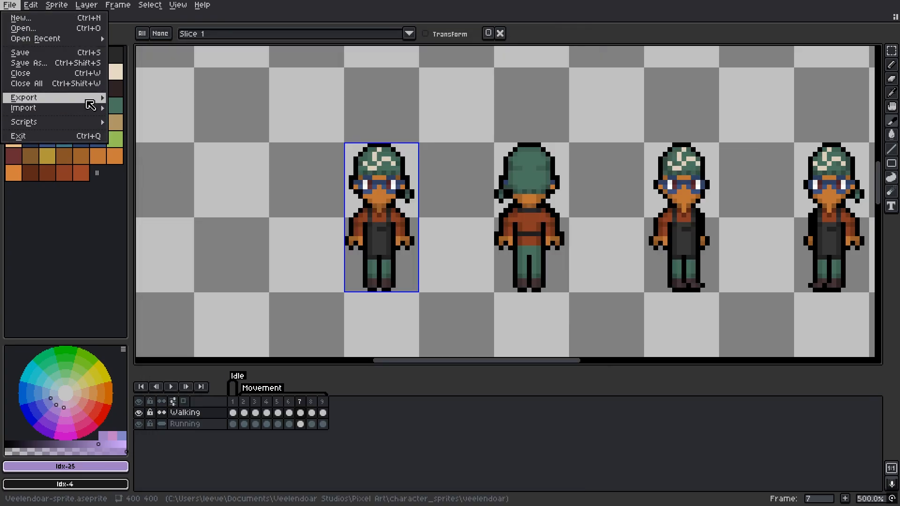
Step: Export the Slice 1 area again as an animated sprite-down.gif, accepting the GIF options
mouse_move(94, 97)
click(136, 97)
click(683, 262)
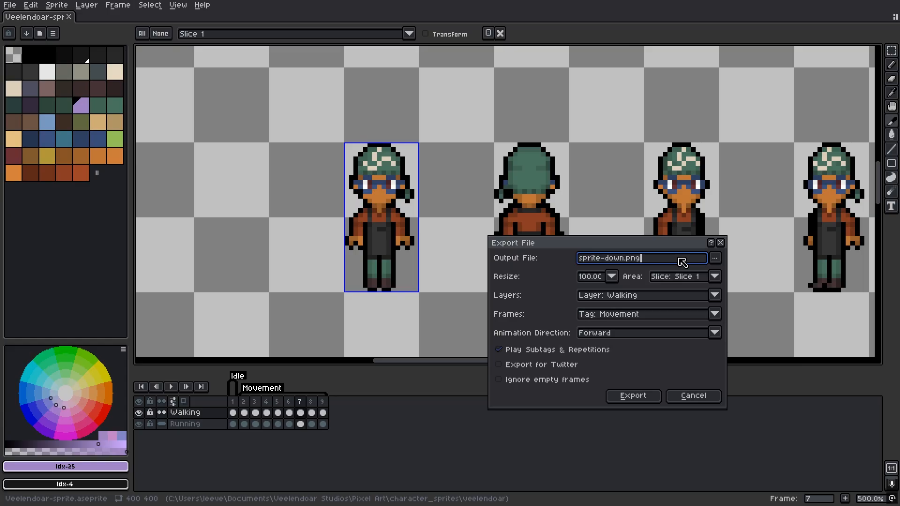
double_click(635, 258)
click(629, 399)
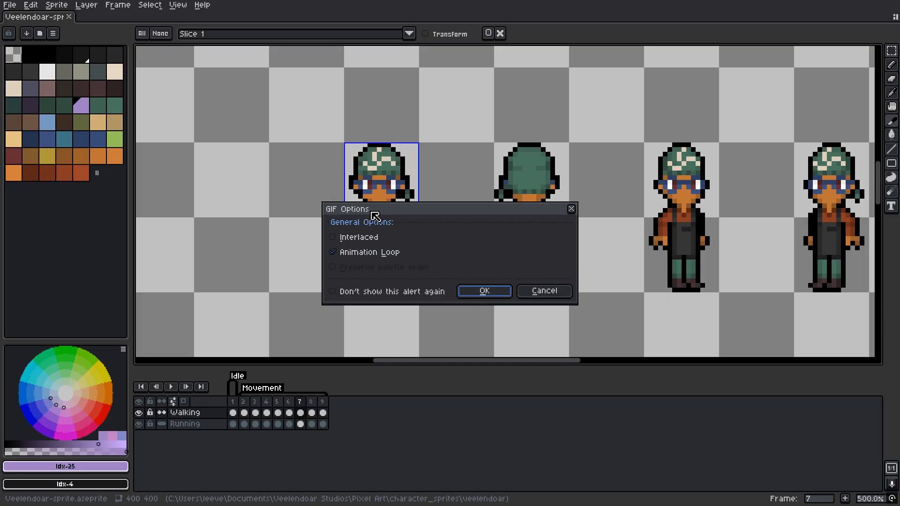
click(485, 291)
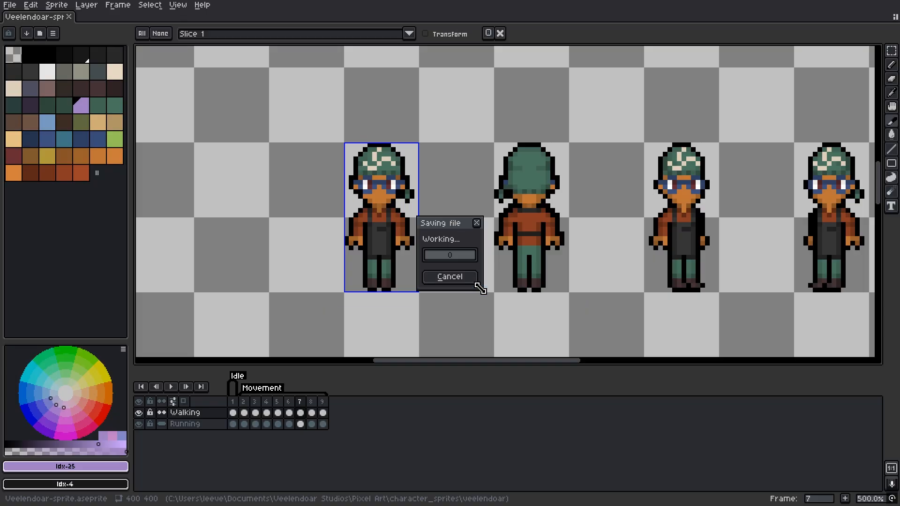
Step: Preview sprite-down.gif in Photos, close it, and switch to GameMaker
key(alt+Tab)
double_click(310, 142)
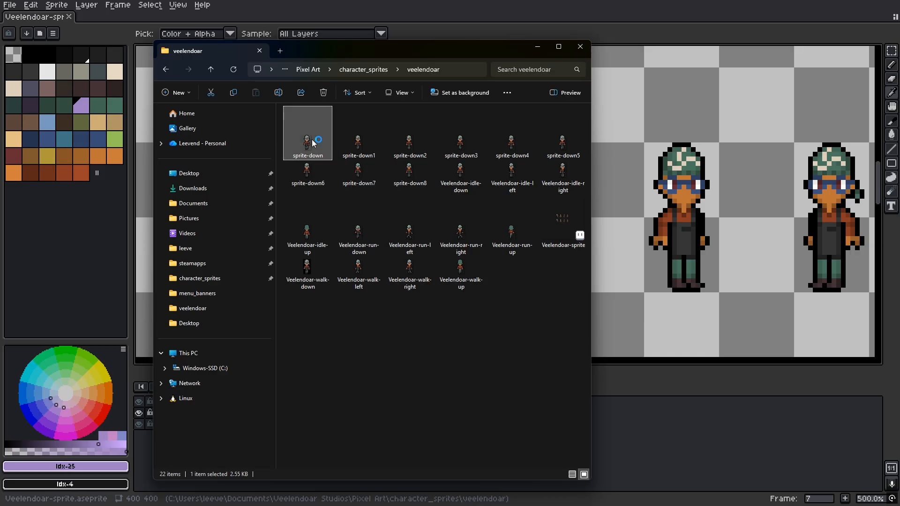
scroll(391, 197, up, 3)
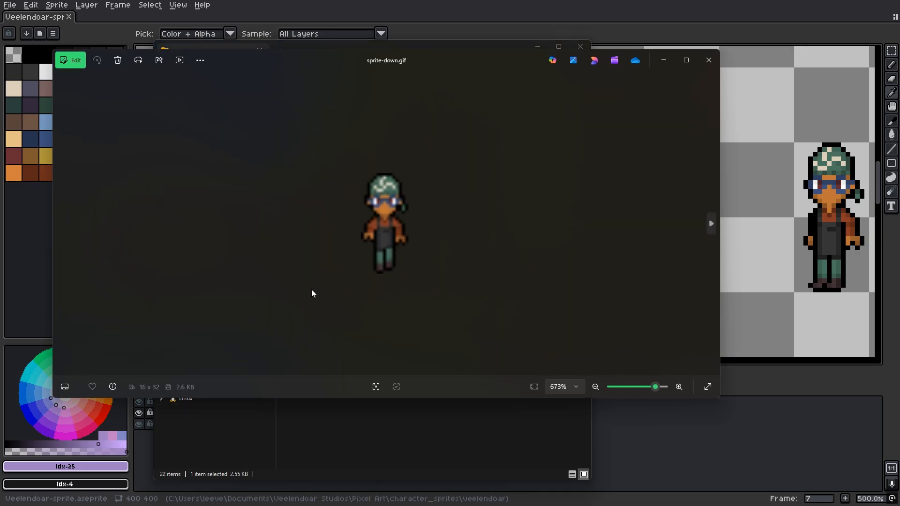
click(710, 61)
key(alt+Tab)
Step: Create Sprite15 in the sprites folder and import sprite-down1 through sprite-down8 as frames
click(601, 261)
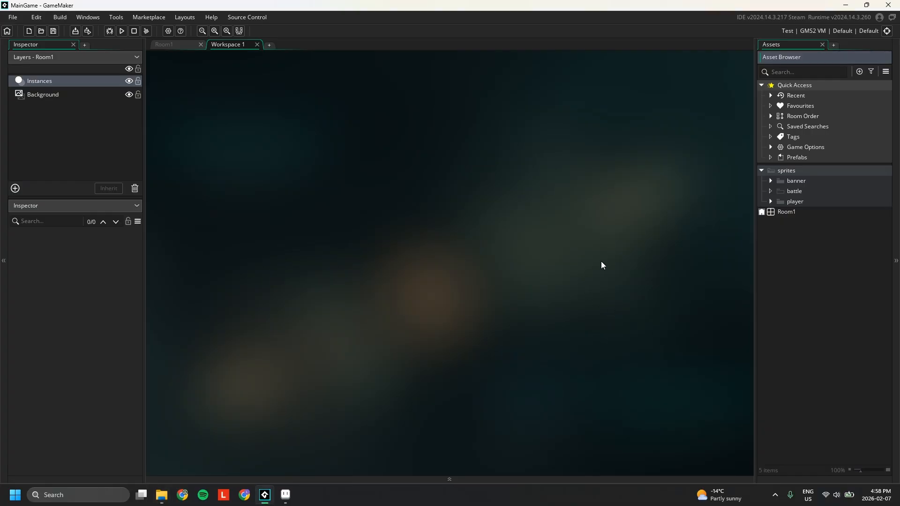
click(811, 171)
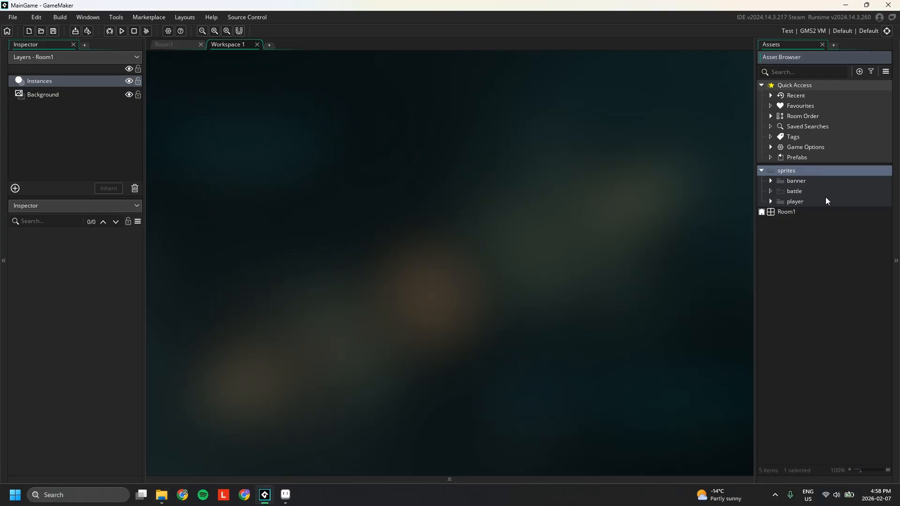
key(alt+s)
click(347, 183)
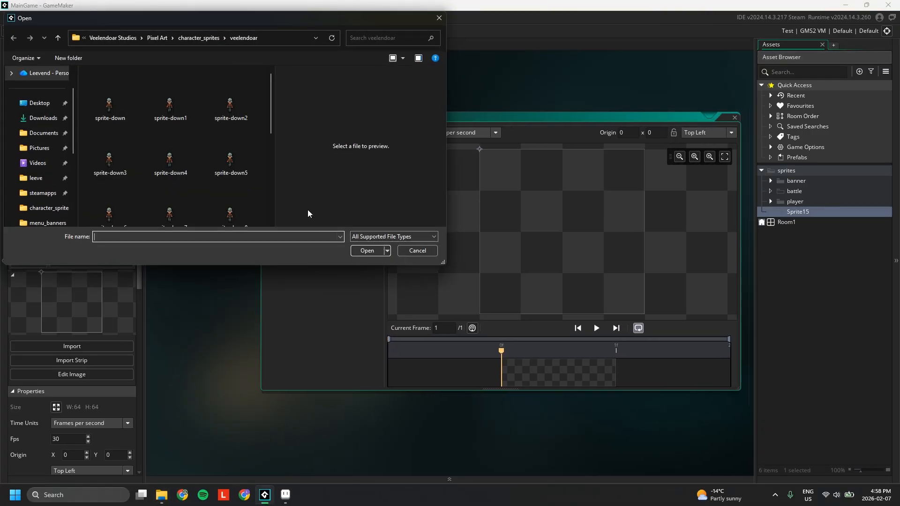
click(173, 103)
scroll(196, 134, down, 1)
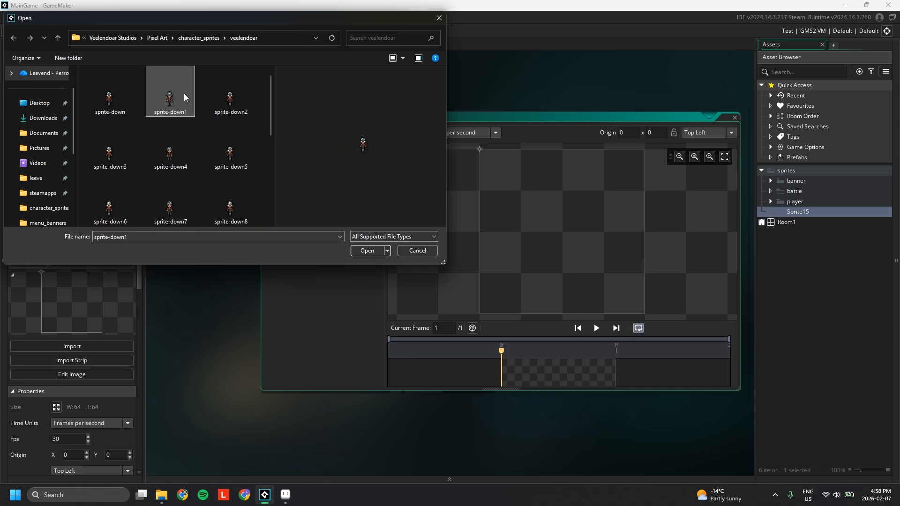
shift+click(234, 199)
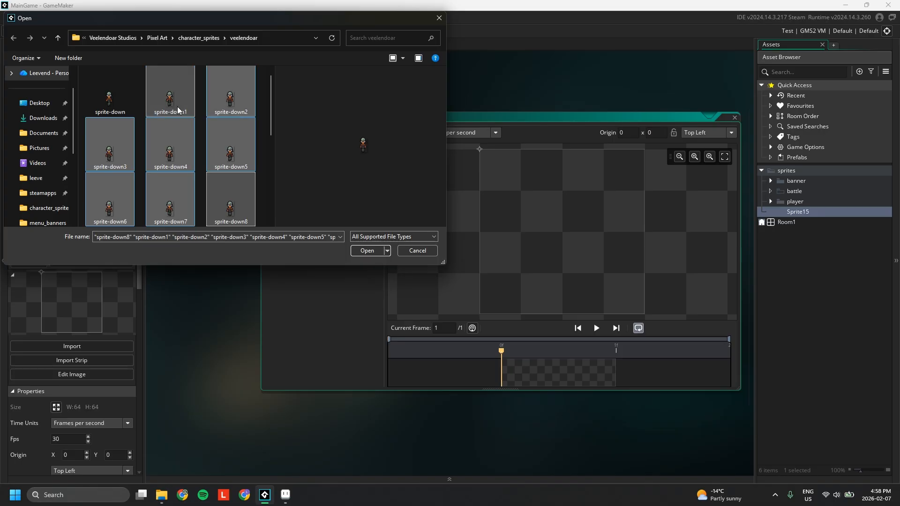
click(364, 251)
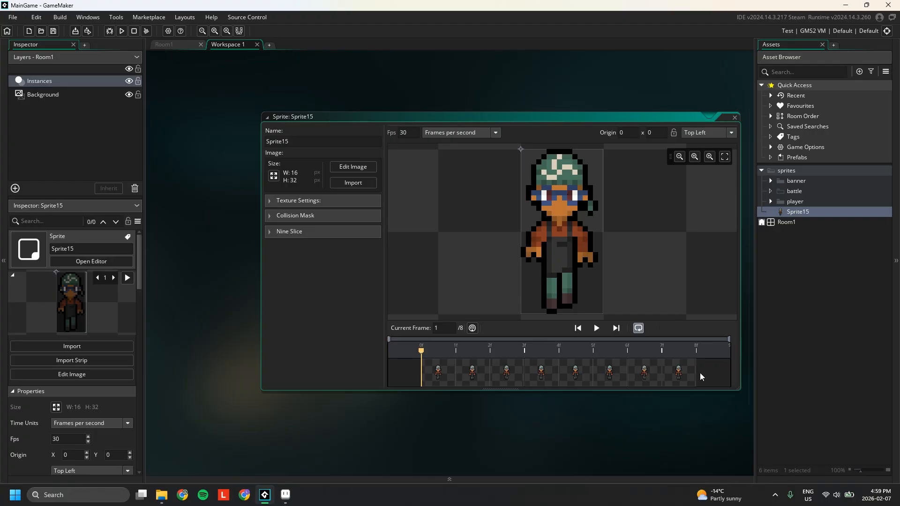
Step: Play the walk animation, set its speed to 10 fps, and create new Sprite16
click(595, 328)
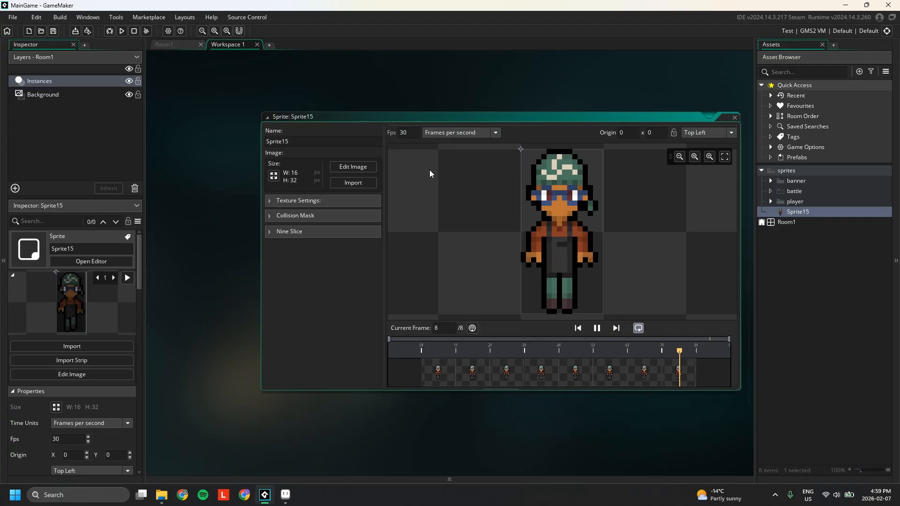
double_click(411, 134)
text(10)
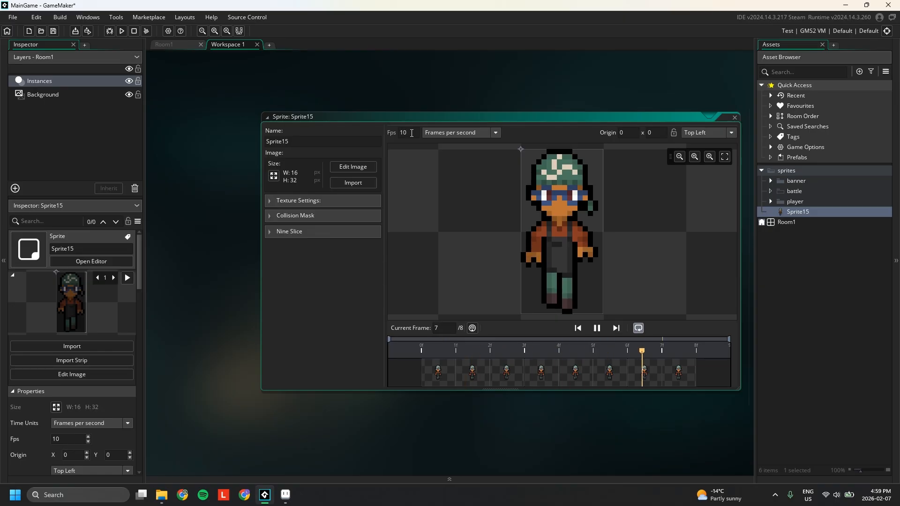
click(794, 171)
key(alt+s)
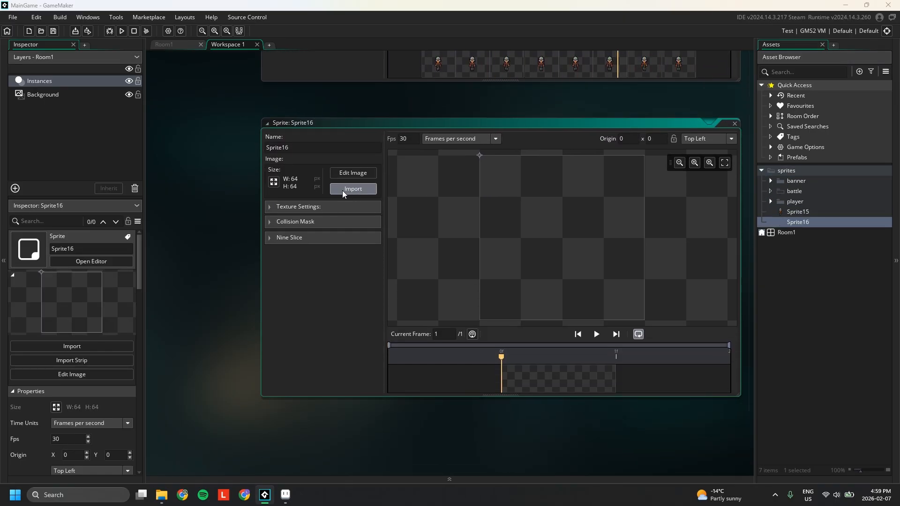
Step: Import the eight sprite-down images into Sprite16 and play its walk preview
click(353, 135)
double_click(109, 103)
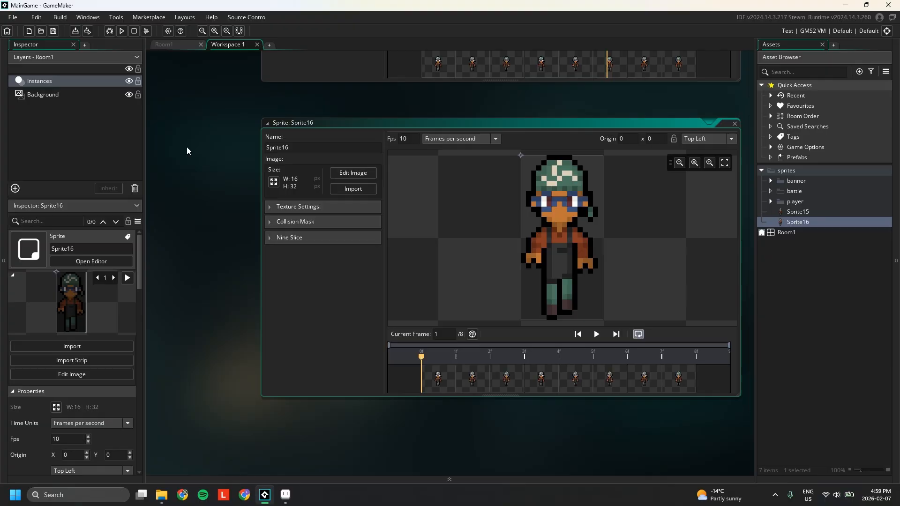
click(596, 334)
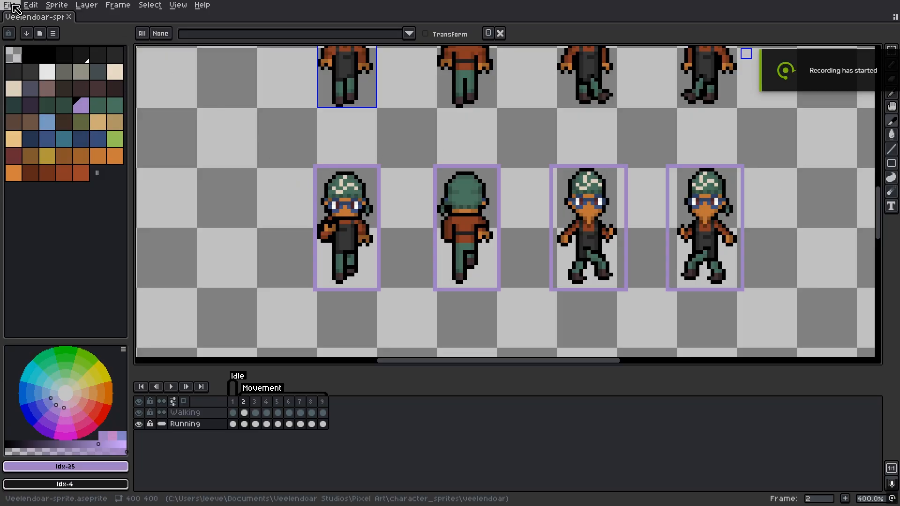
Step: Export the Running layer's Movement frames as a Horizontal Strip sprite sheet
click(191, 426)
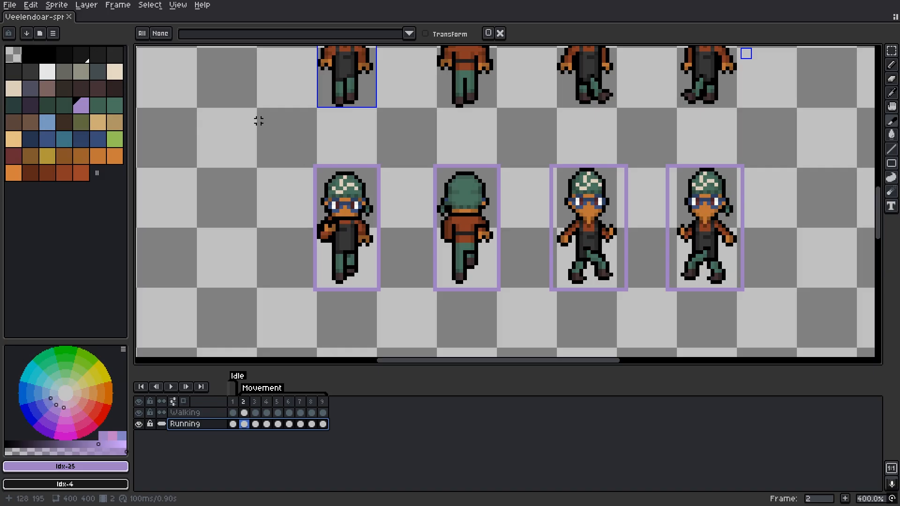
click(10, 5)
mouse_move(67, 99)
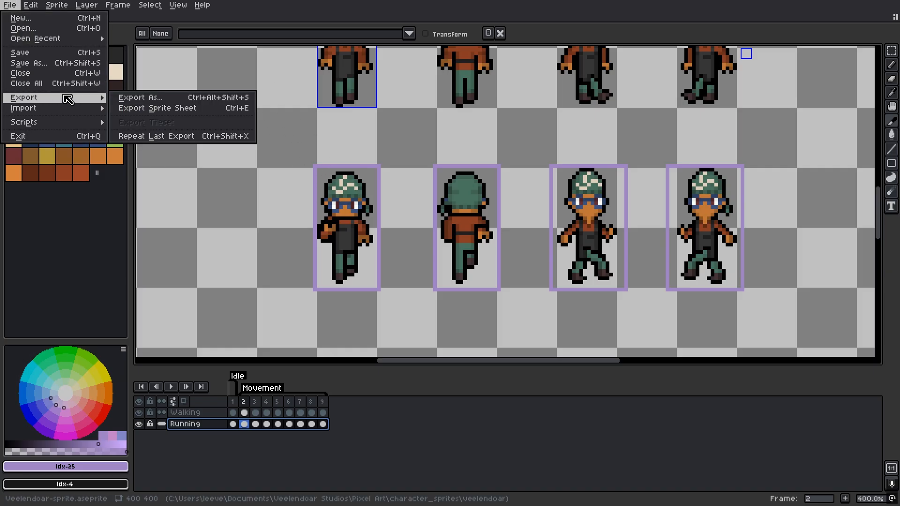
click(141, 110)
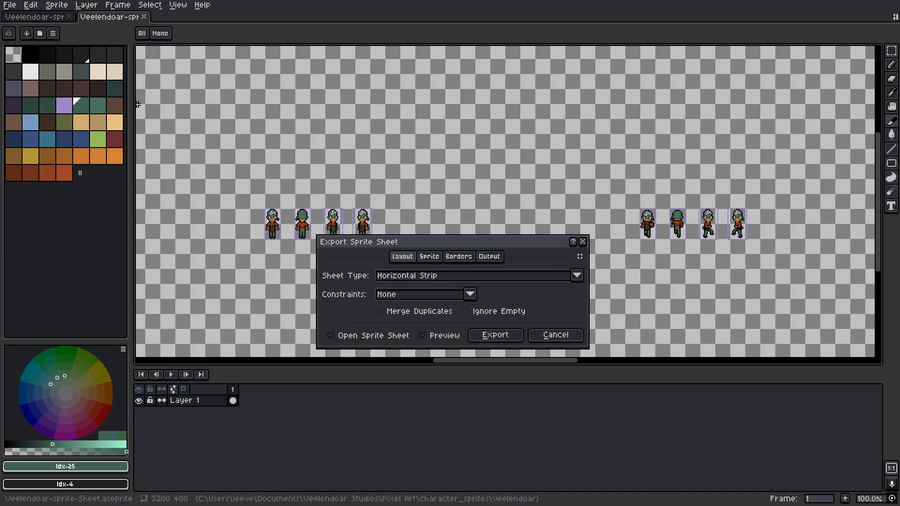
click(429, 256)
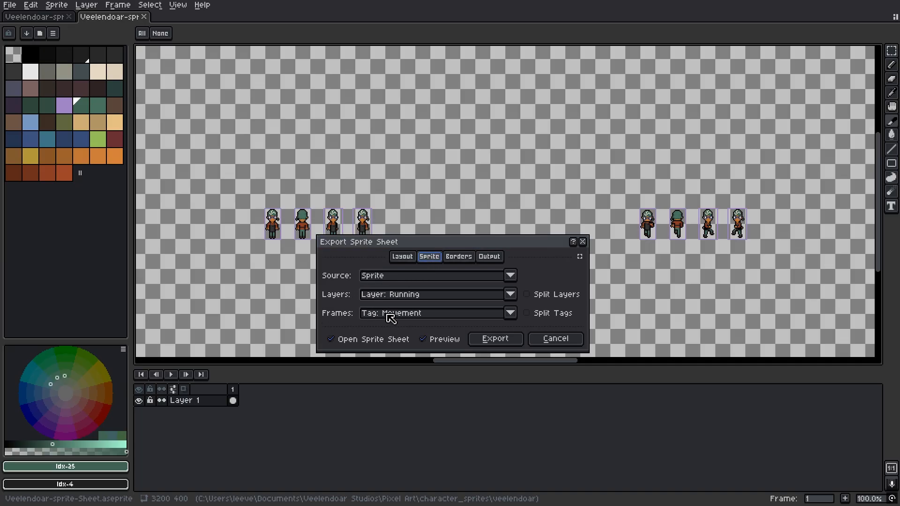
click(402, 256)
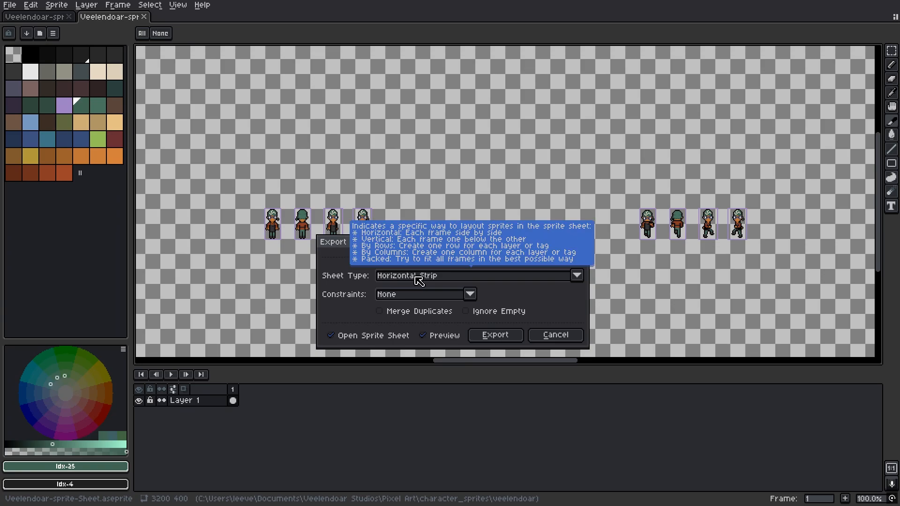
click(490, 335)
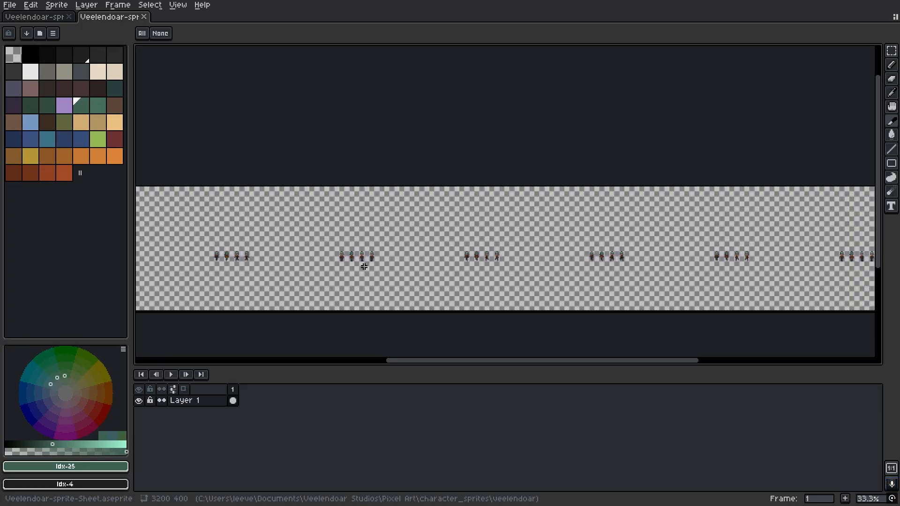
scroll(463, 256, down, 1)
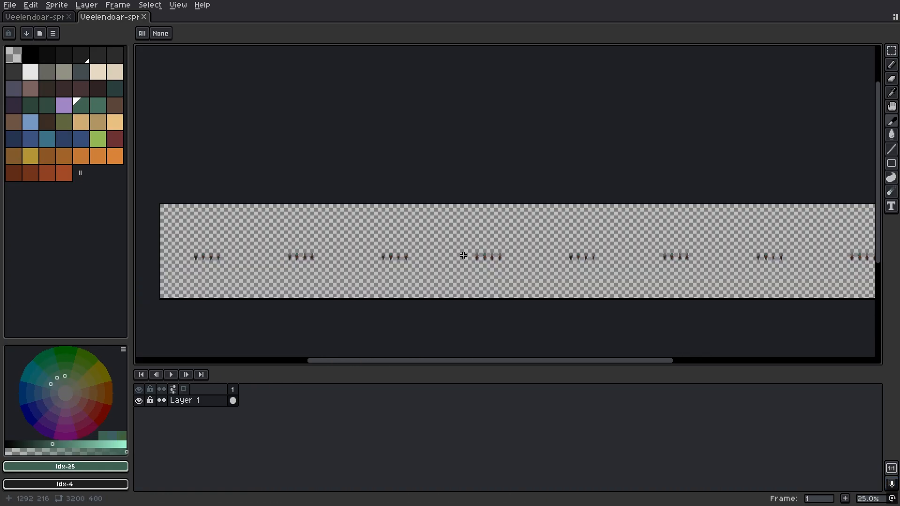
drag(500, 247, 354, 245)
drag(137, 254, 338, 265)
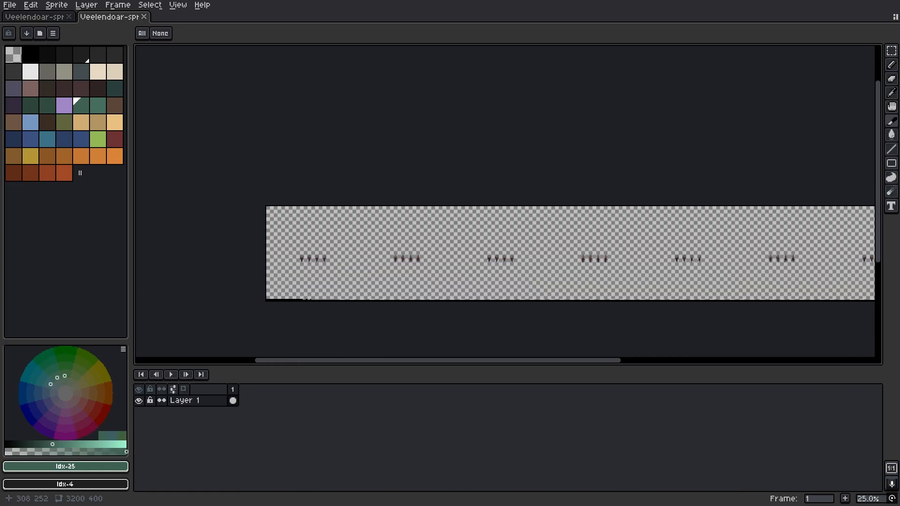
scroll(338, 265, up, 2)
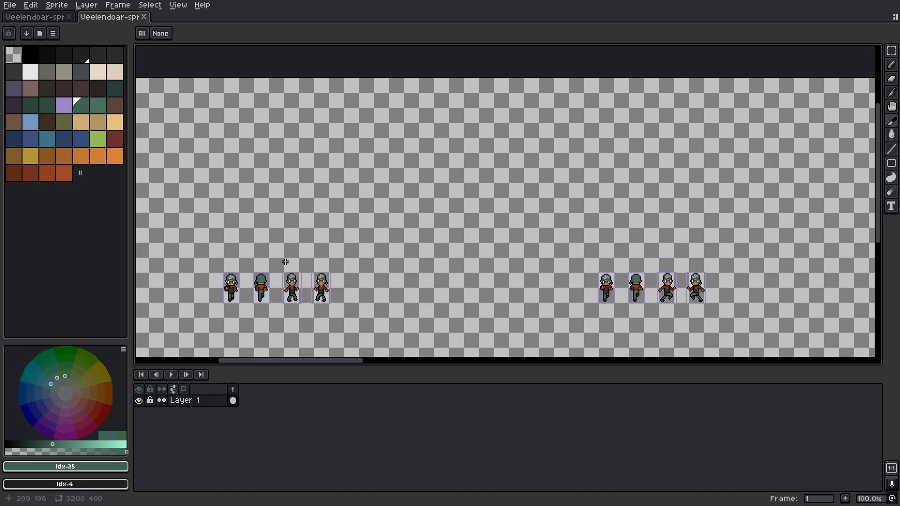
Step: Export the full canvas as Veelendoar-sprite-Sheet.png
drag(388, 271, 491, 215)
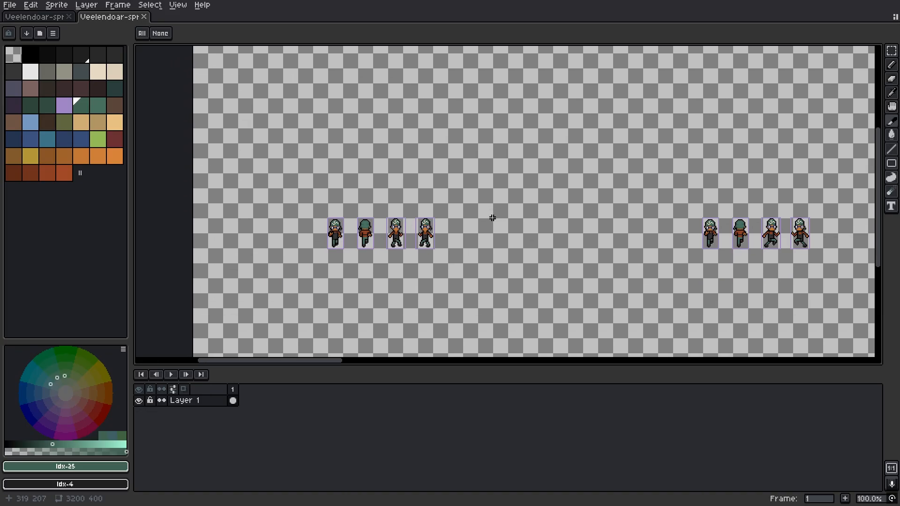
click(10, 4)
mouse_move(96, 99)
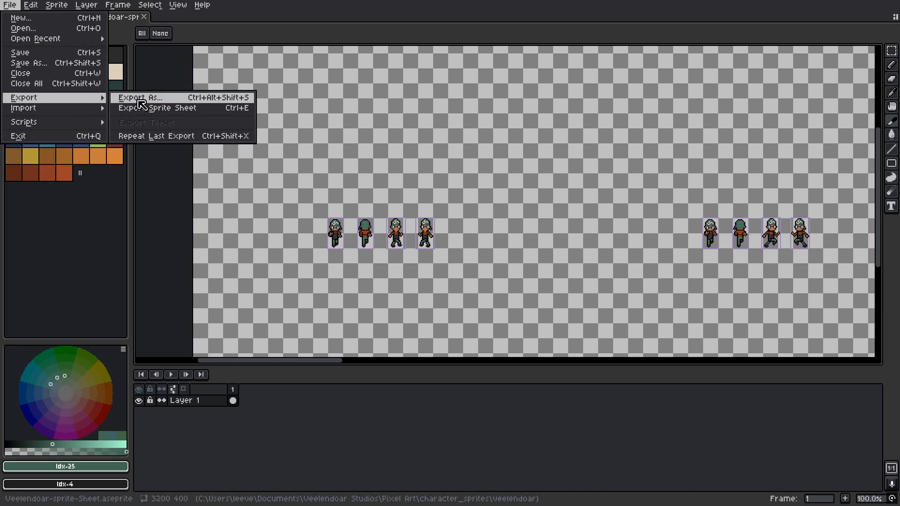
click(154, 99)
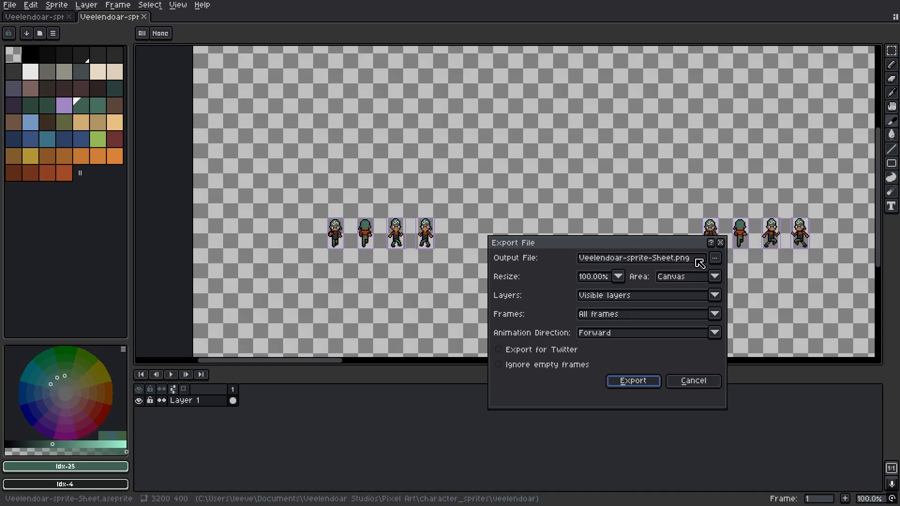
click(688, 280)
click(693, 291)
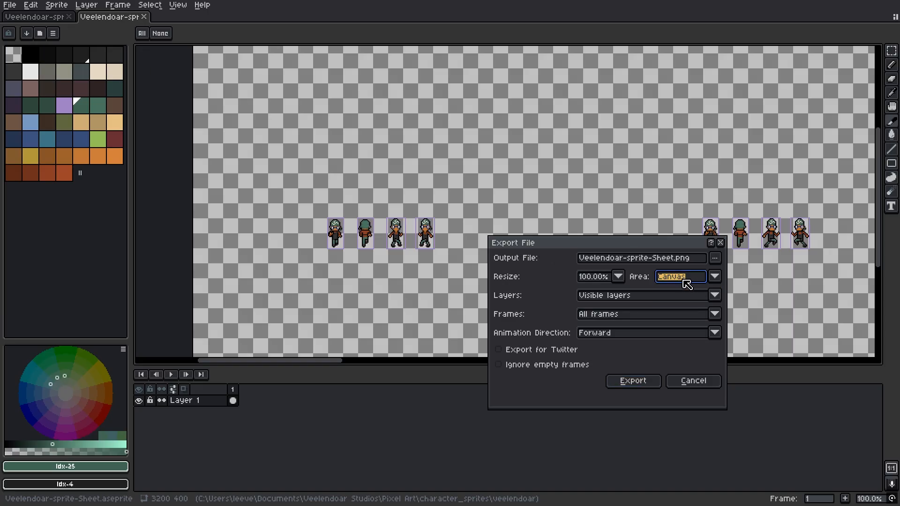
click(597, 296)
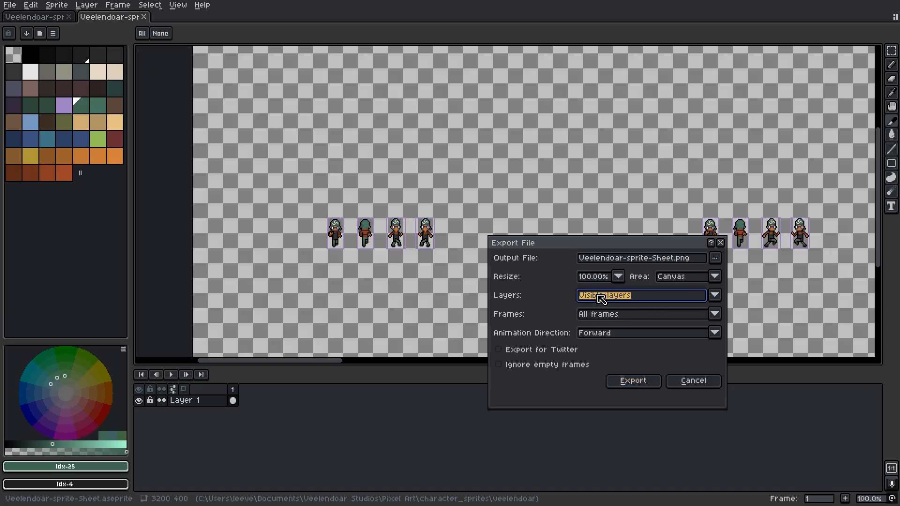
click(647, 385)
Step: Check the 3200x400 sheet PNG in the image viewer, then return to GameMaker
key(alt+Tab)
key(alt+Tab)
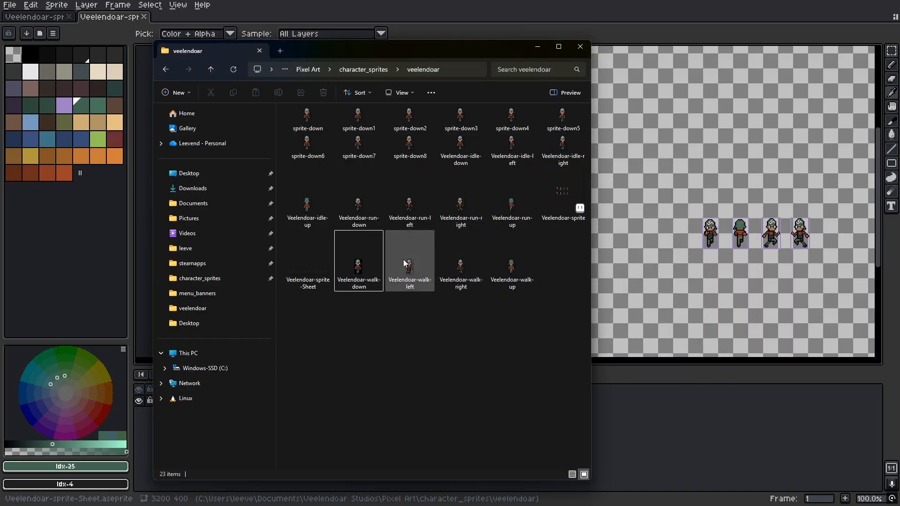
double_click(319, 264)
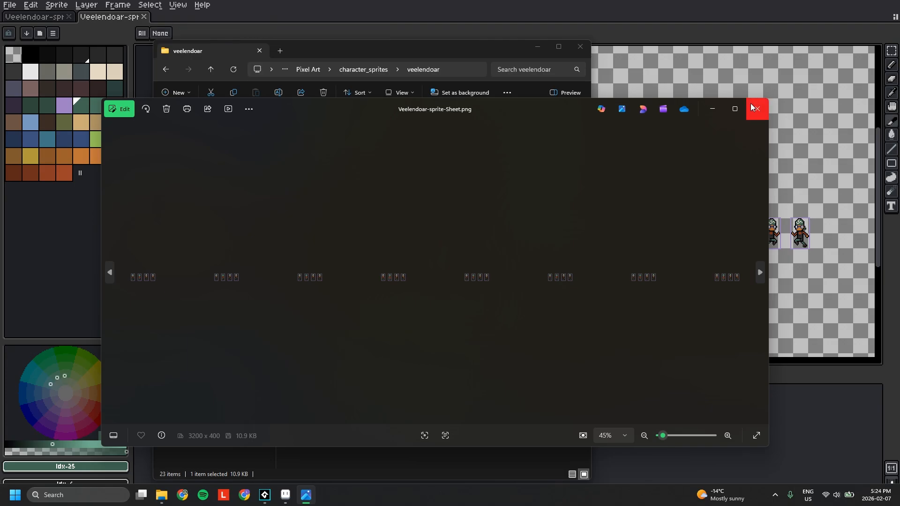
click(755, 110)
key(alt+Tab)
key(alt+Tab)
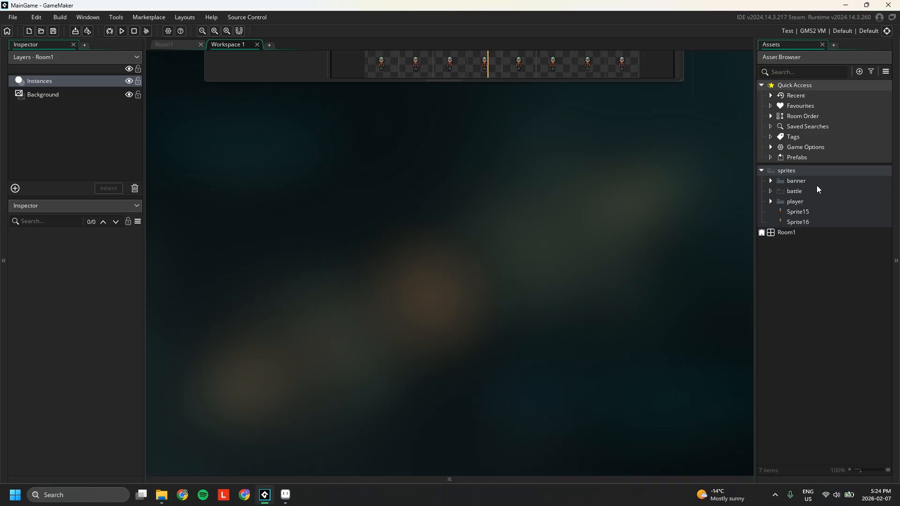
Step: Create Sprite17 from the Veelendoar-sprite-Sheet image, then bring the veelendoar folder forward
click(800, 169)
key(alt+s)
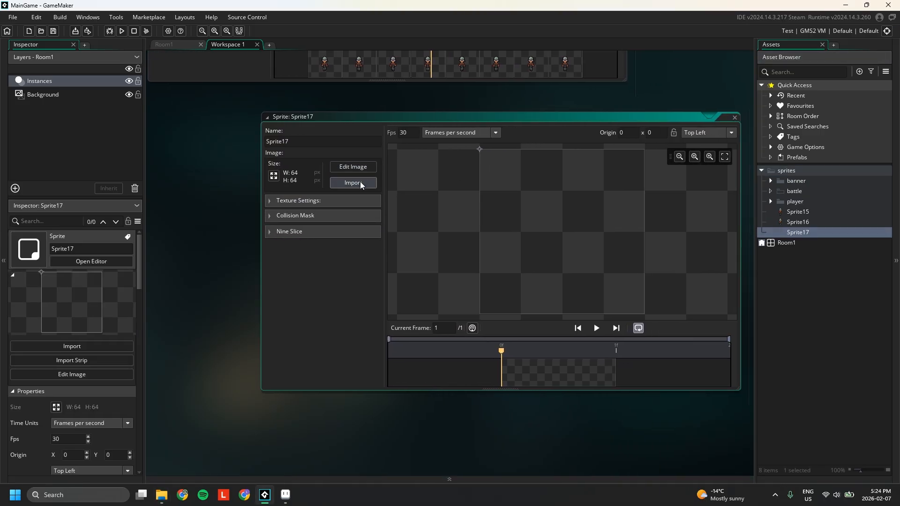
click(360, 182)
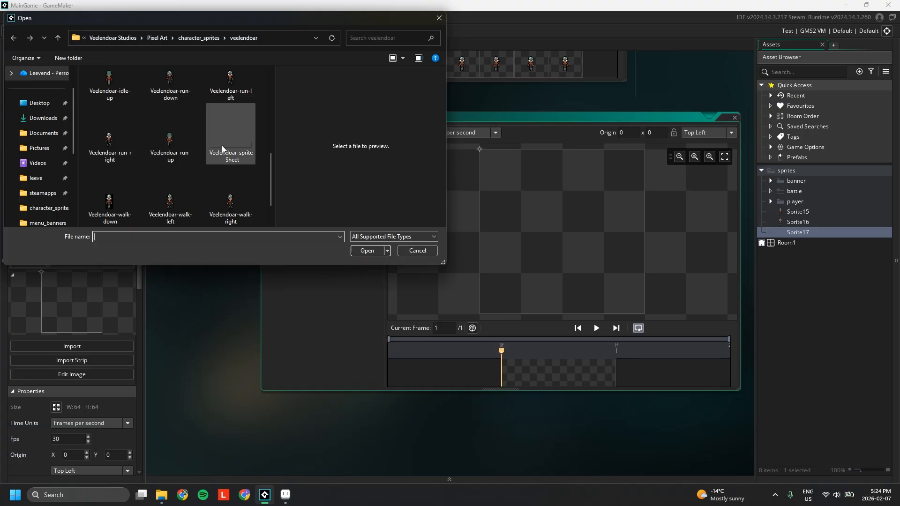
double_click(222, 146)
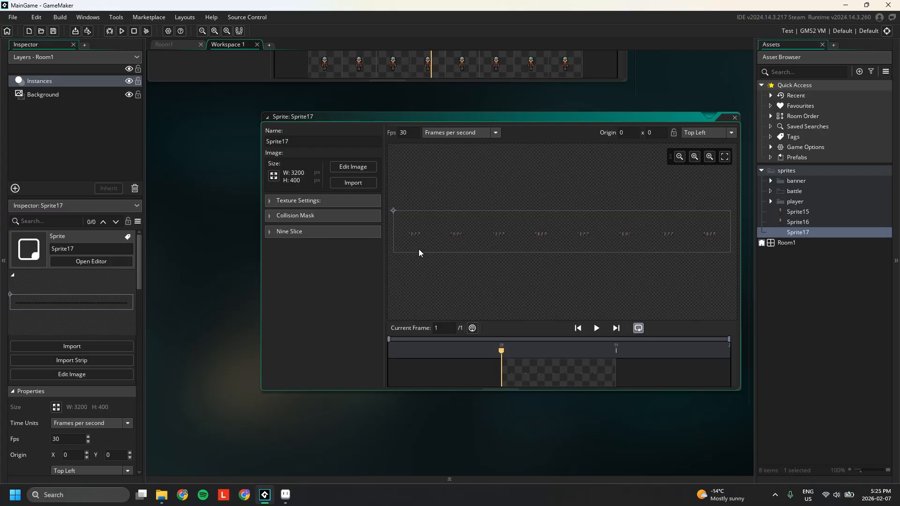
key(alt+Tab)
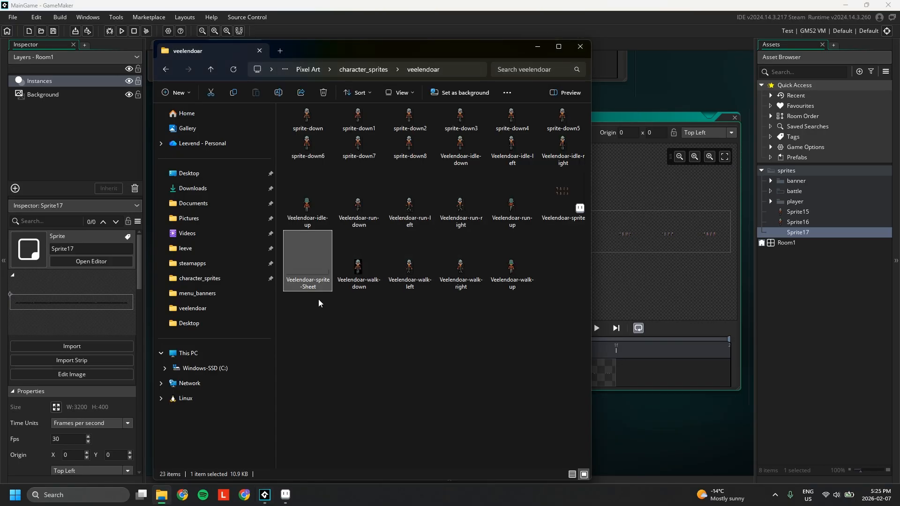
Step: Append '_Strip8' to the sheet file name, then switch back to GameMaker
key(F2)
key(End)
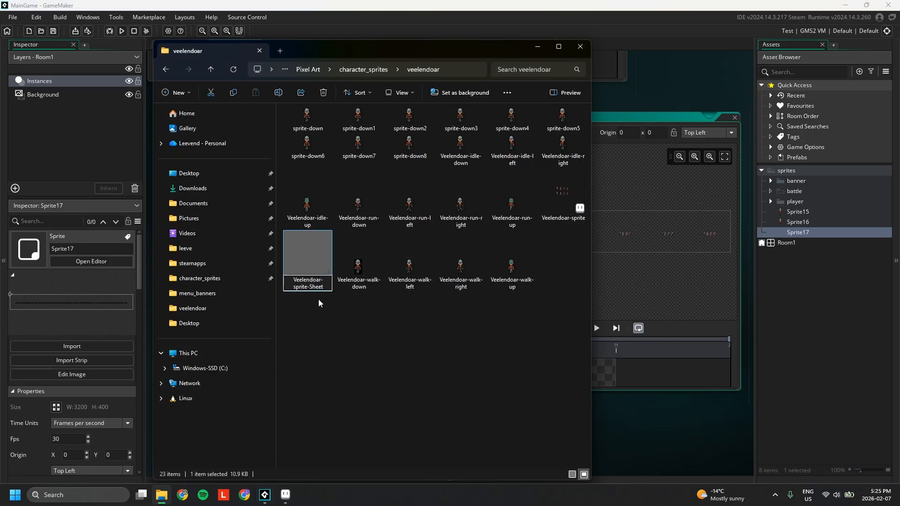
text(_Strip)
text(8)
key(Return)
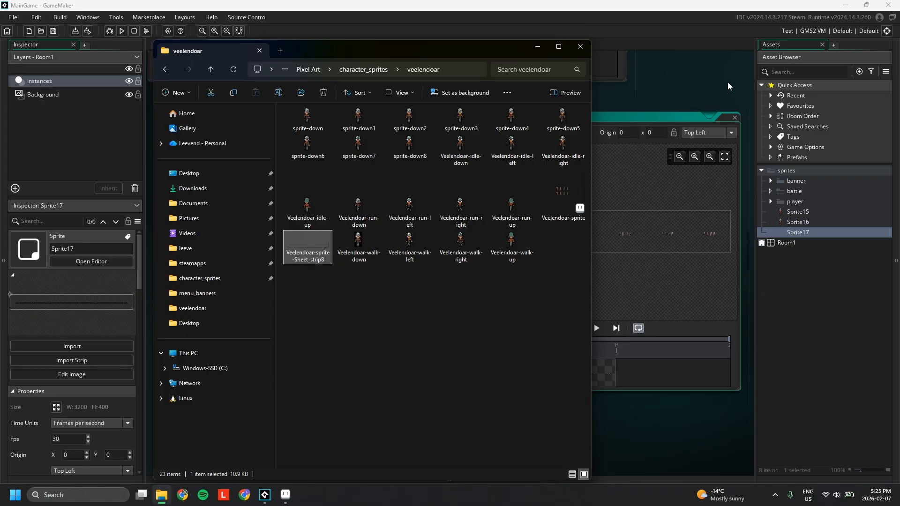
click(811, 287)
Step: Import the _strip8 walk sheet into Sprite17 as eight 400x400 frames and preview it at 10 fps
click(352, 186)
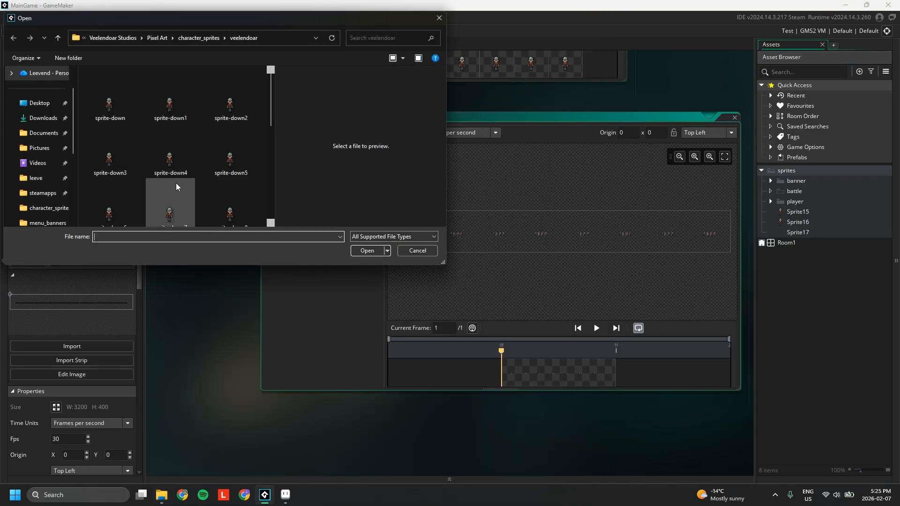
double_click(231, 136)
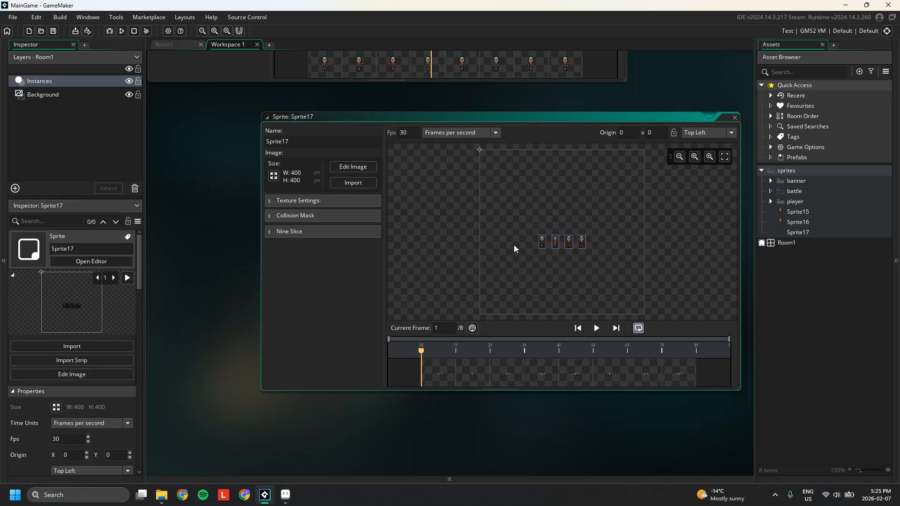
click(597, 328)
text(10)
scroll(559, 268, up, 2)
scroll(559, 269, up, 5)
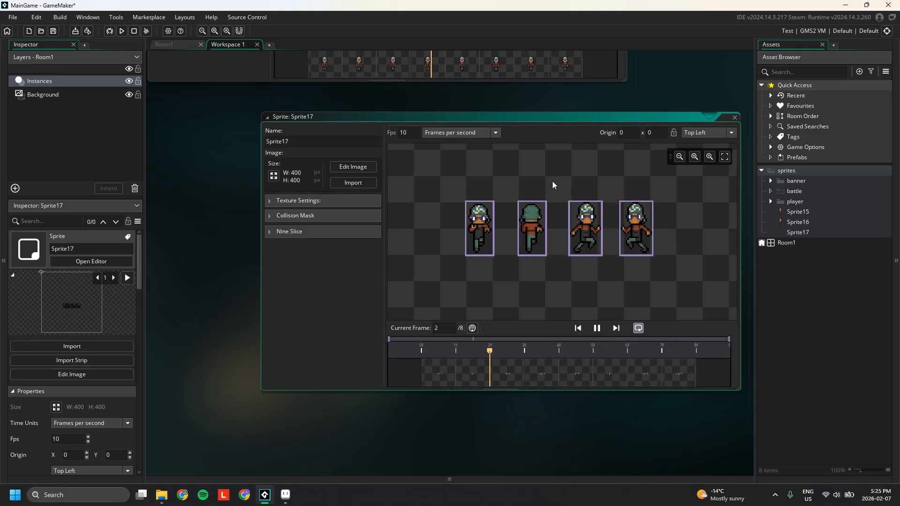
click(595, 329)
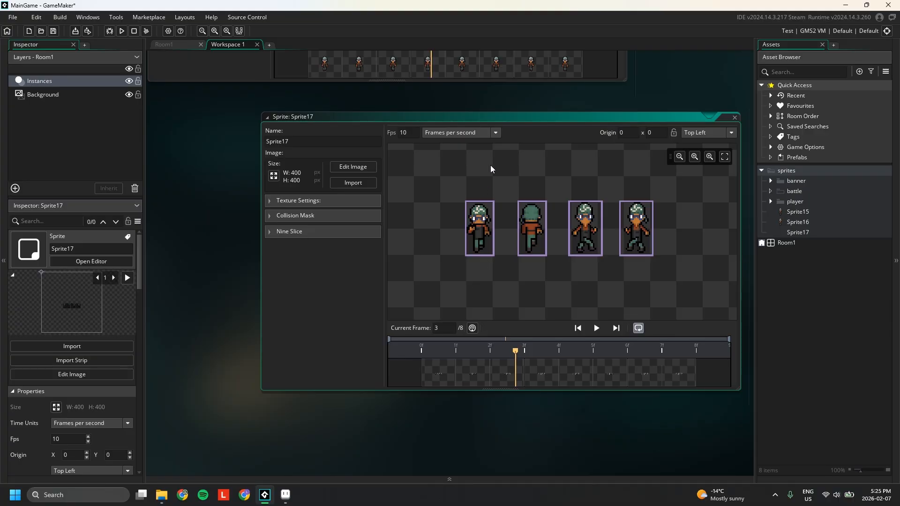
Step: Duplicate Sprite17 and rename the original to 'down'
click(815, 233)
key(ctrl+d)
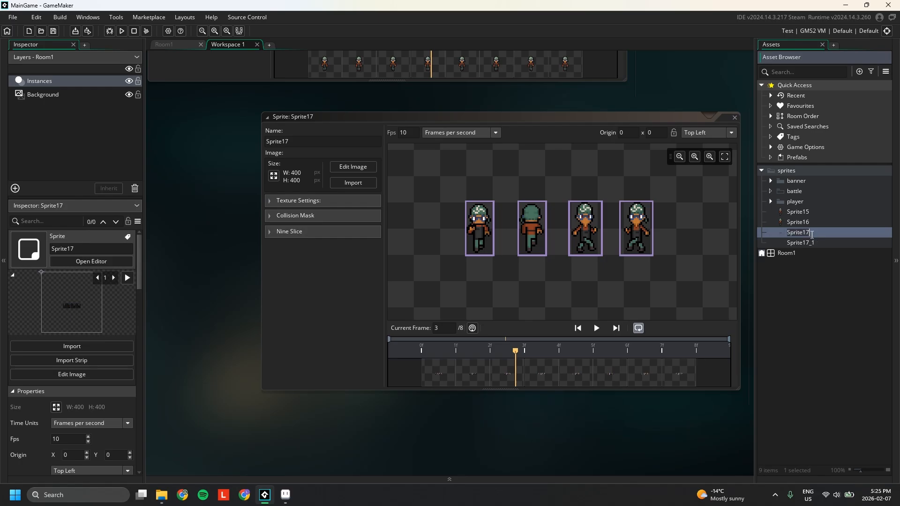
text(down)
key(Return)
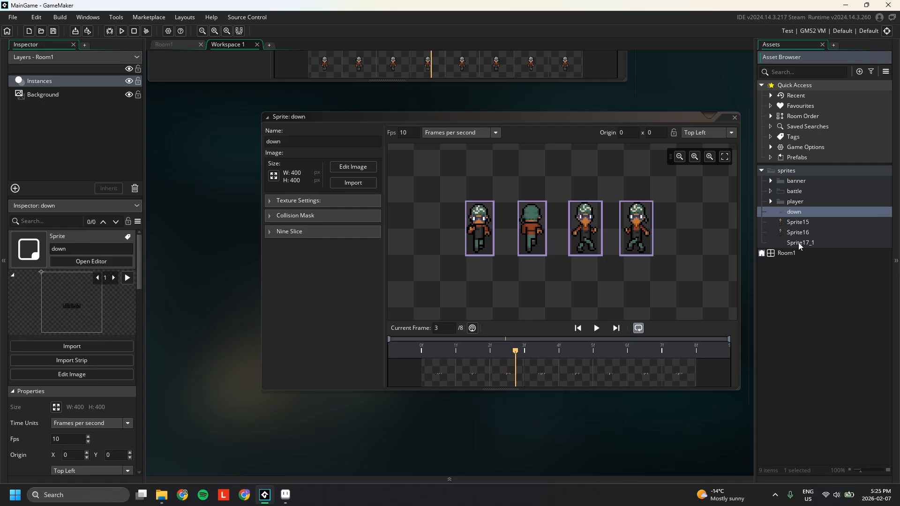
Step: Rename the duplicate Sprite17_1 to 'right'
click(799, 243)
key(F2)
text(right)
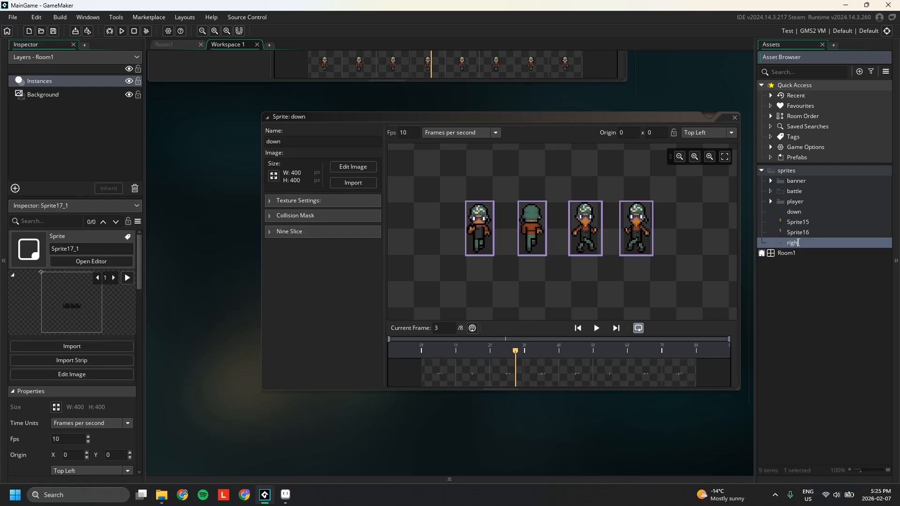
key(Return)
click(811, 212)
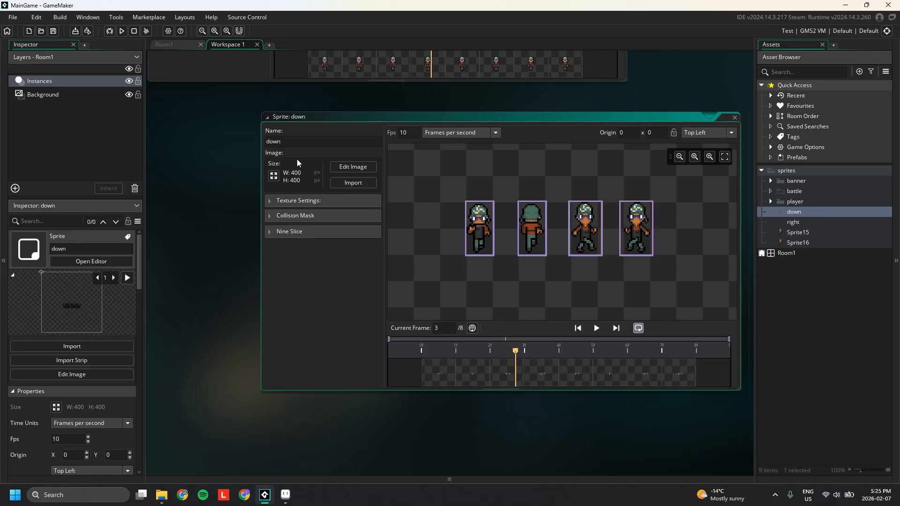
Step: Crop all eight down-sprite frames to the 16x32 character area using a rectangle selection, then open 'right'
click(353, 167)
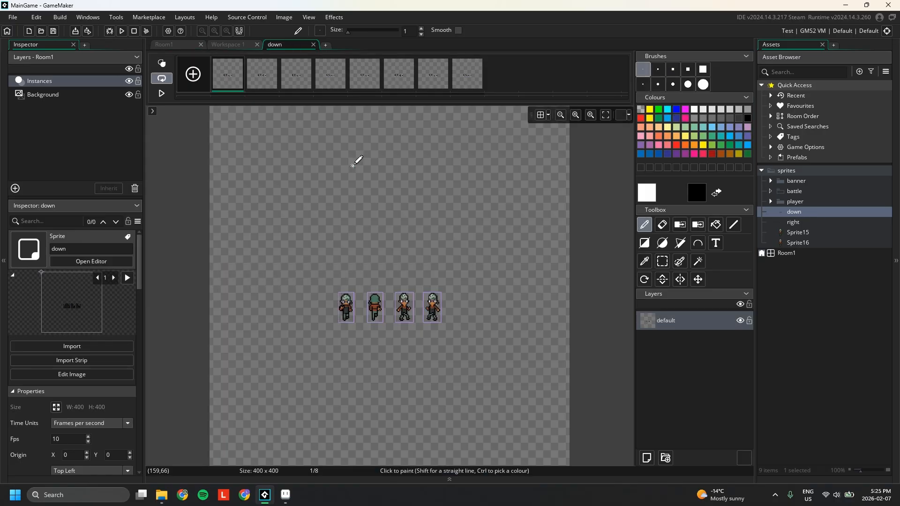
scroll(347, 305, up, 2)
scroll(348, 285, up, 1)
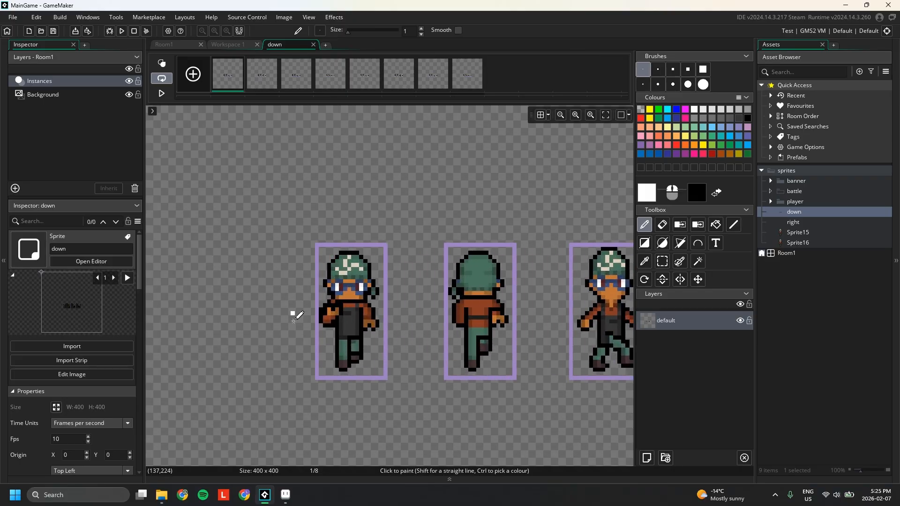
click(662, 262)
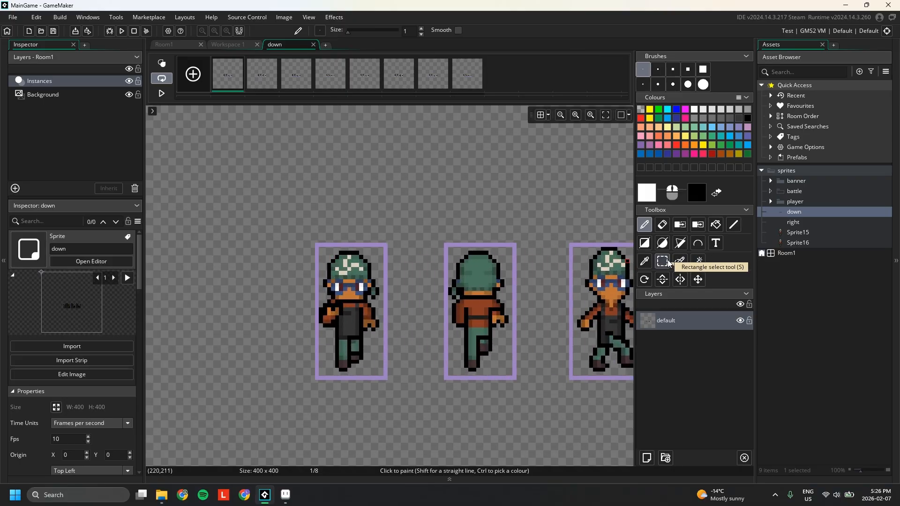
drag(320, 250, 367, 332)
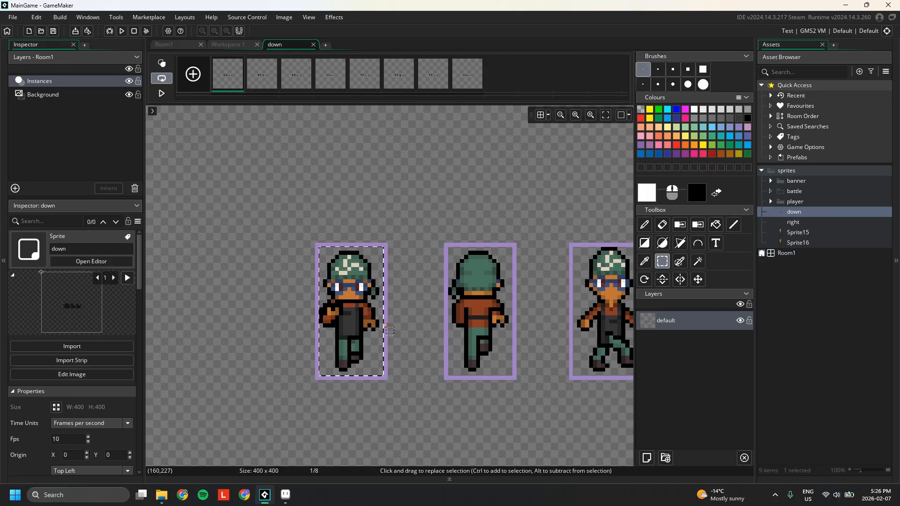
click(284, 18)
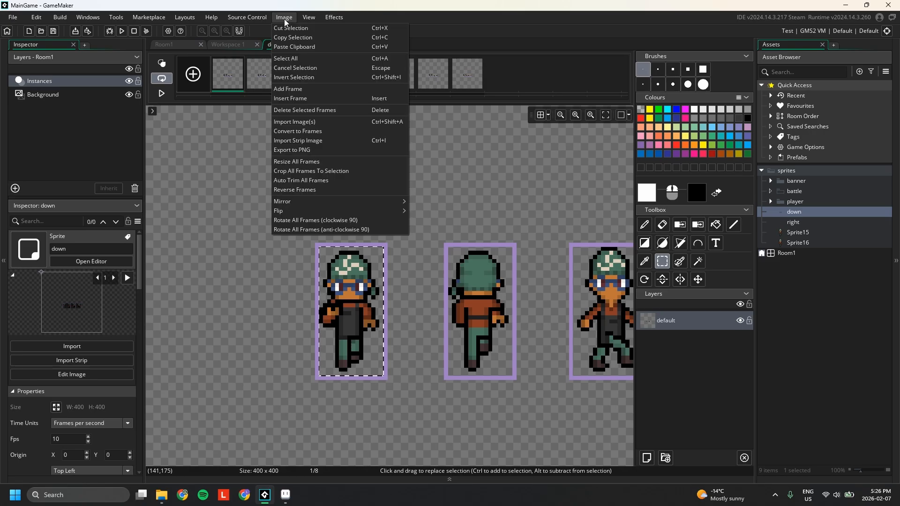
click(308, 171)
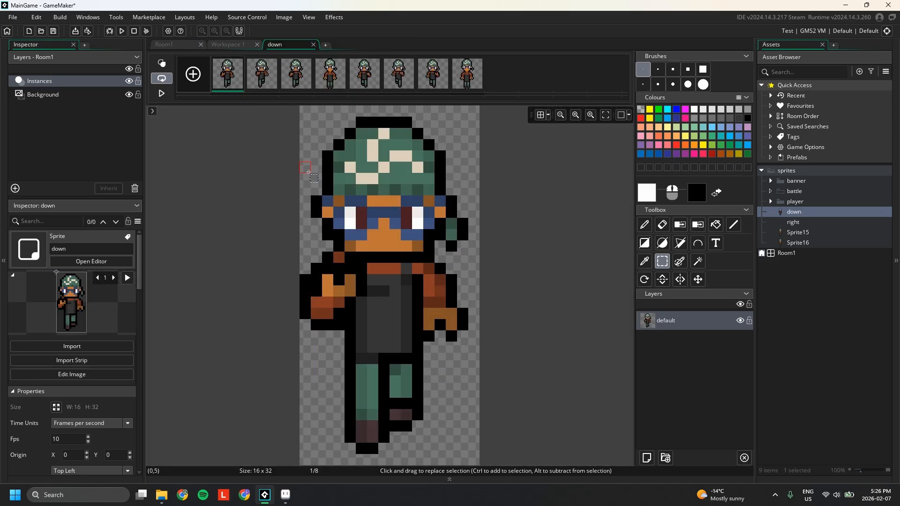
double_click(799, 213)
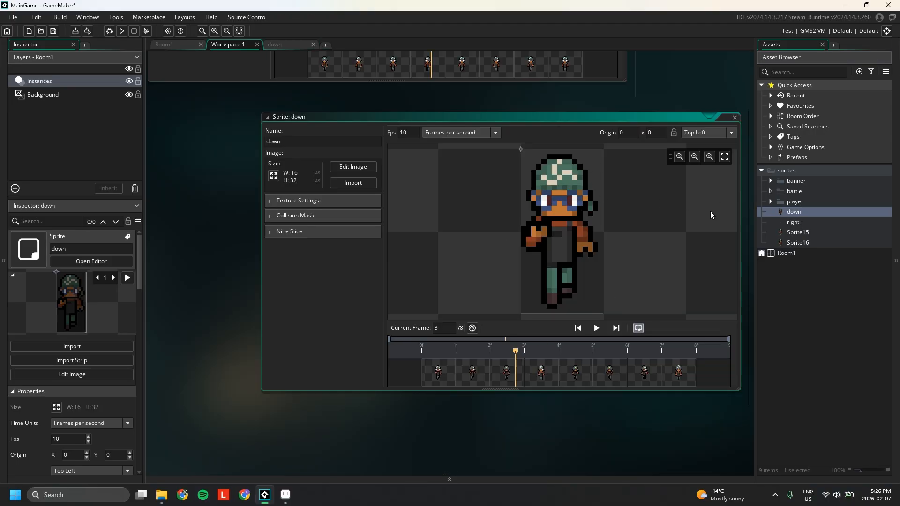
double_click(805, 221)
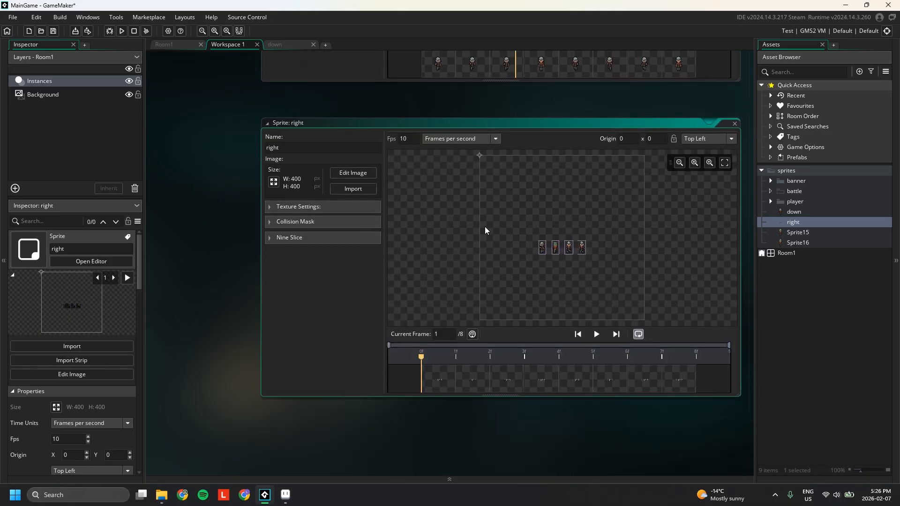
Step: Crop every frame of the right sprite to 19x32 around the middle figure and play its walk animation
click(358, 178)
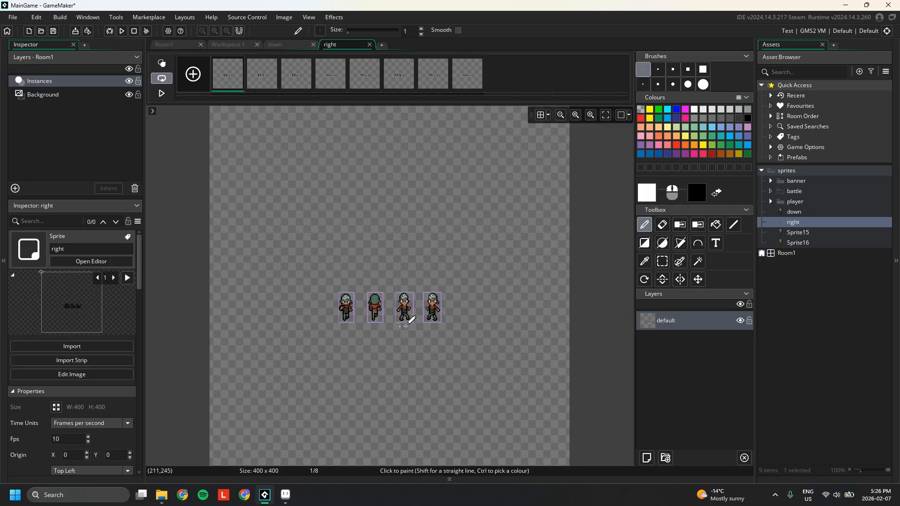
scroll(412, 309, up, 5)
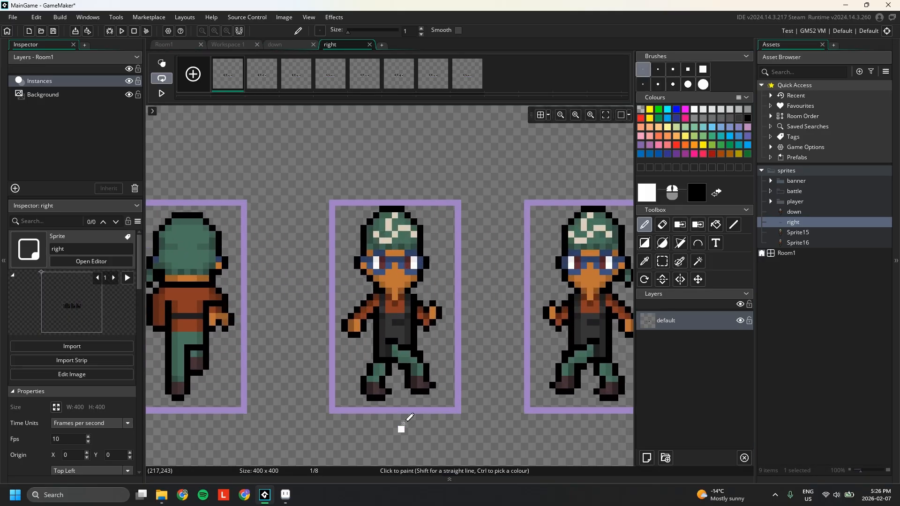
click(662, 261)
drag(335, 206, 455, 407)
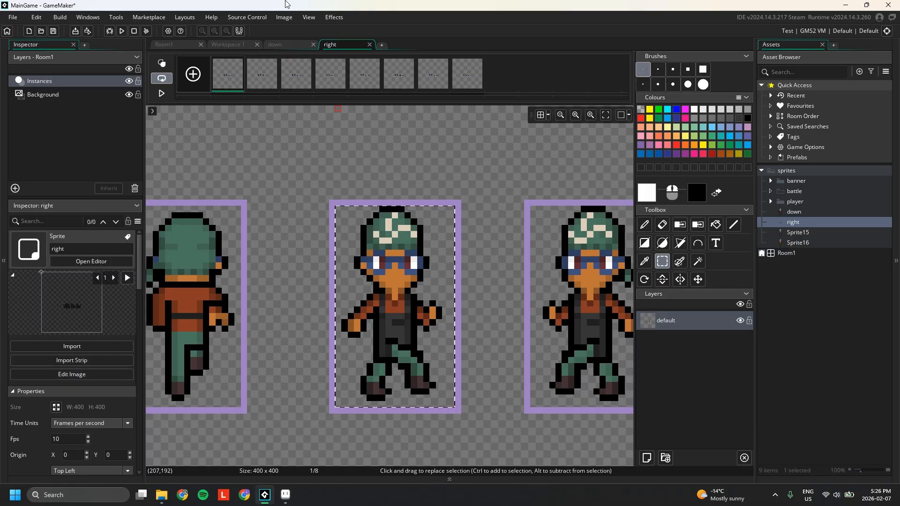
click(284, 17)
click(310, 171)
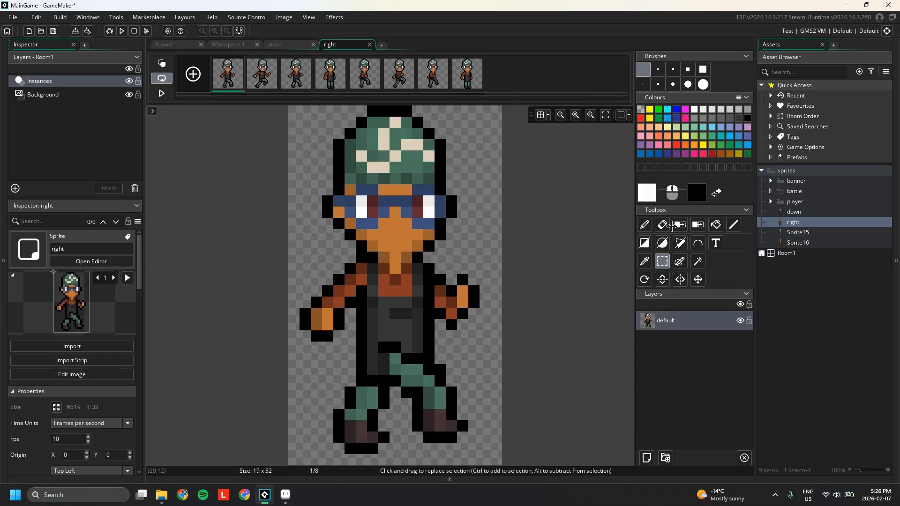
double_click(811, 219)
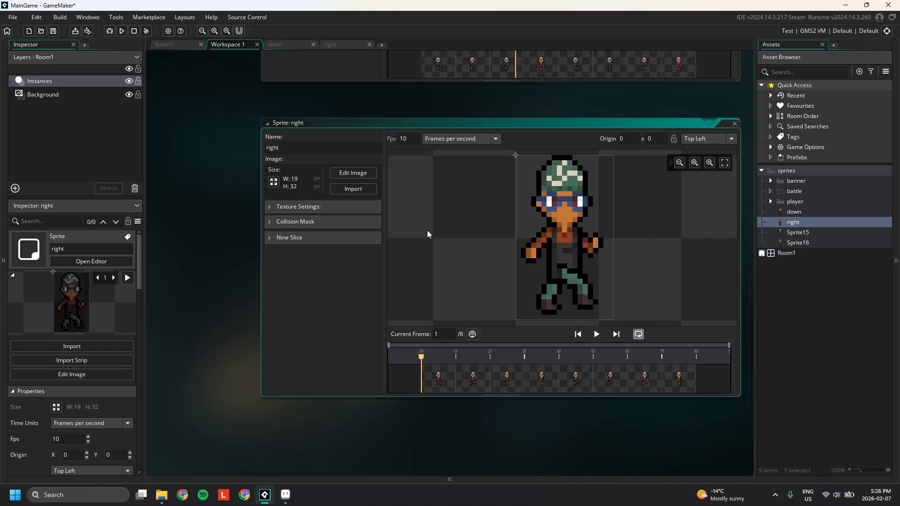
click(596, 333)
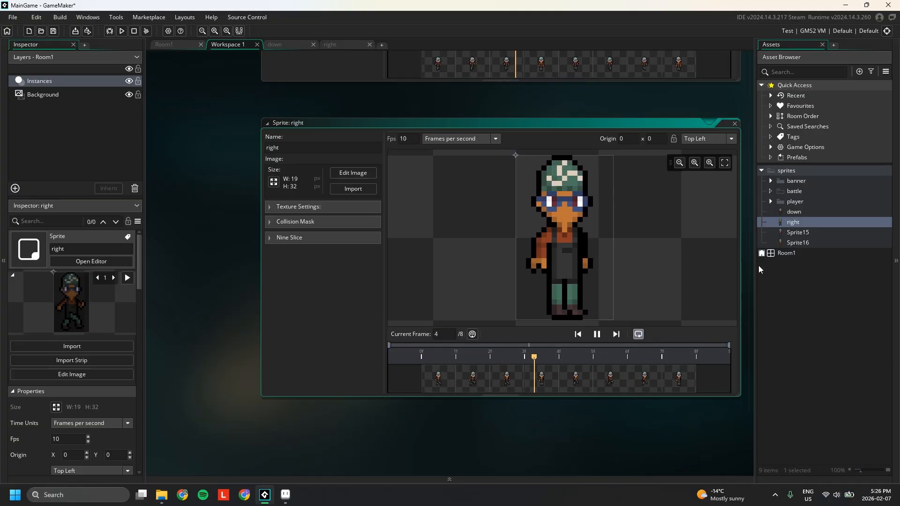